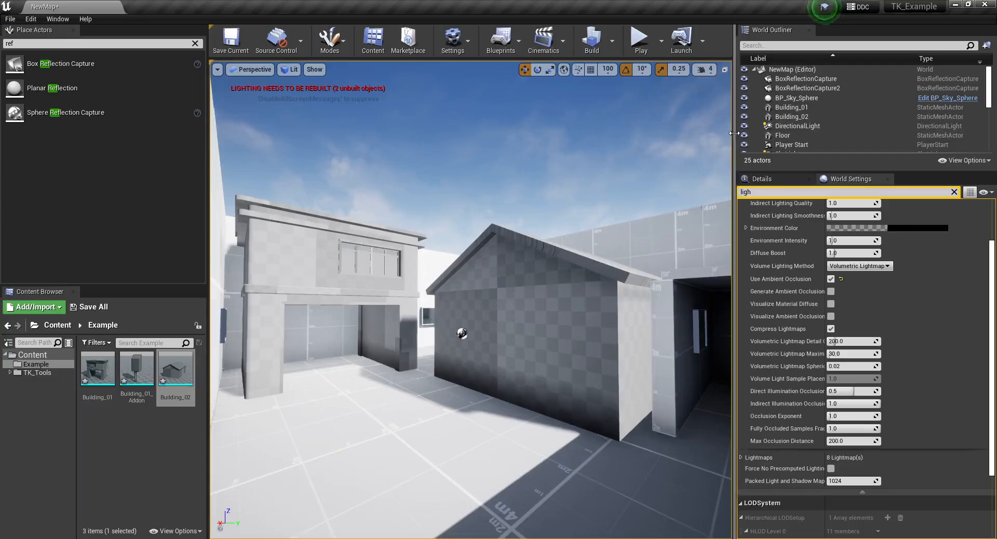
- Enlarge the viewport, rebuild the level's lighting, and dismiss the message log
drag(733, 132, 856, 157)
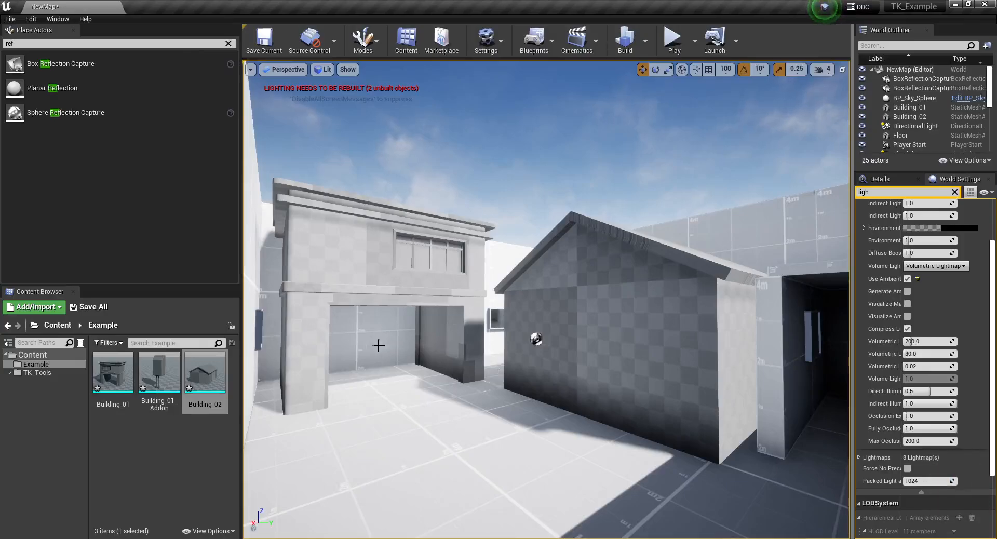
mouse_move(396, 268)
right_down()
mouse_move(436, 276)
mouse_move(392, 269)
right_up()
key(d)
key(d)
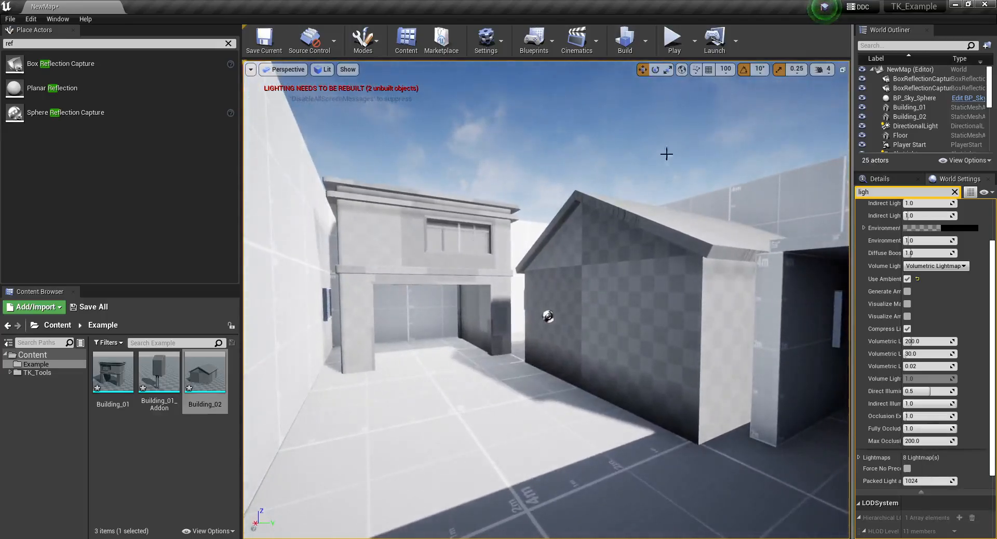
click(629, 46)
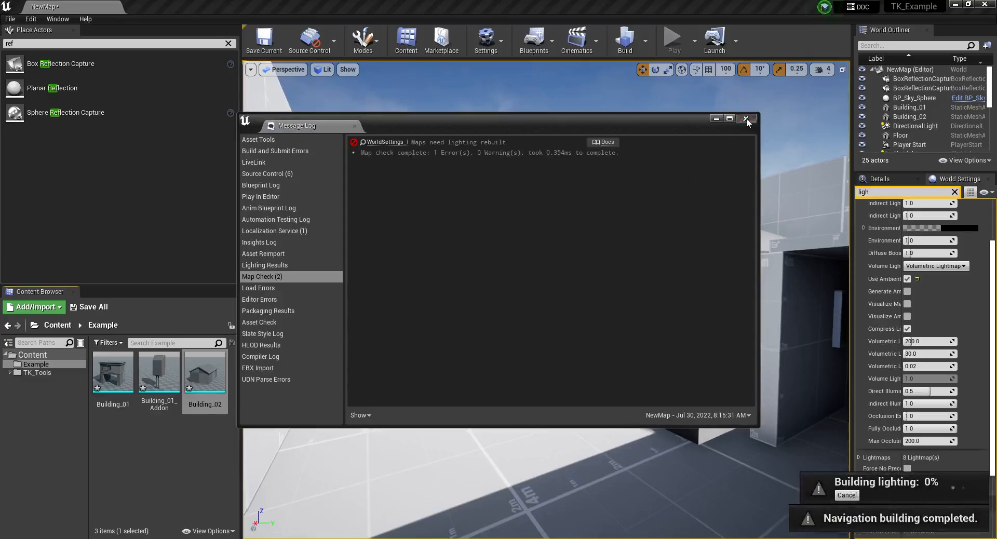
click(746, 119)
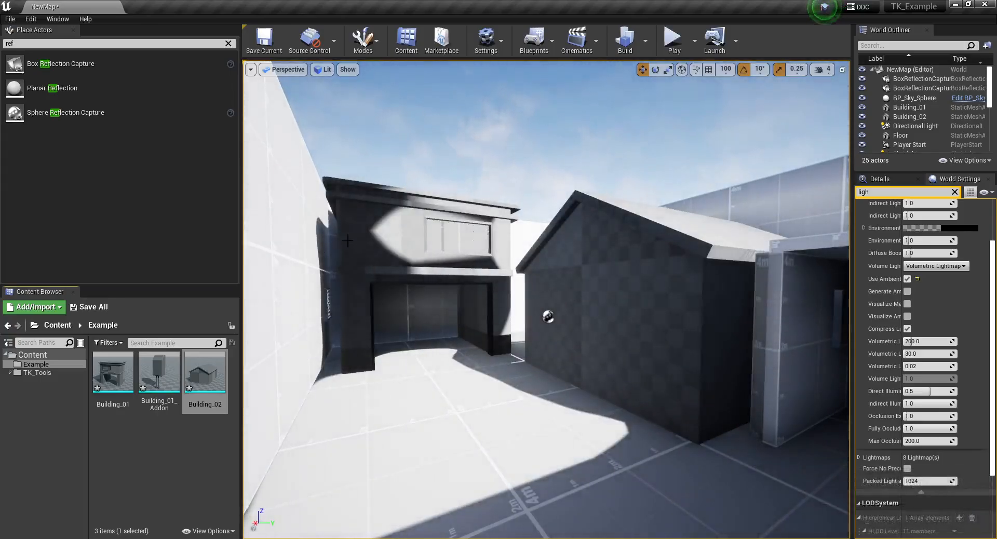
- Examine the baked lighting and shadows on both buildings from several viewpoints
right_drag(356, 251, 366, 239)
key(s)
key(w)
key(s)
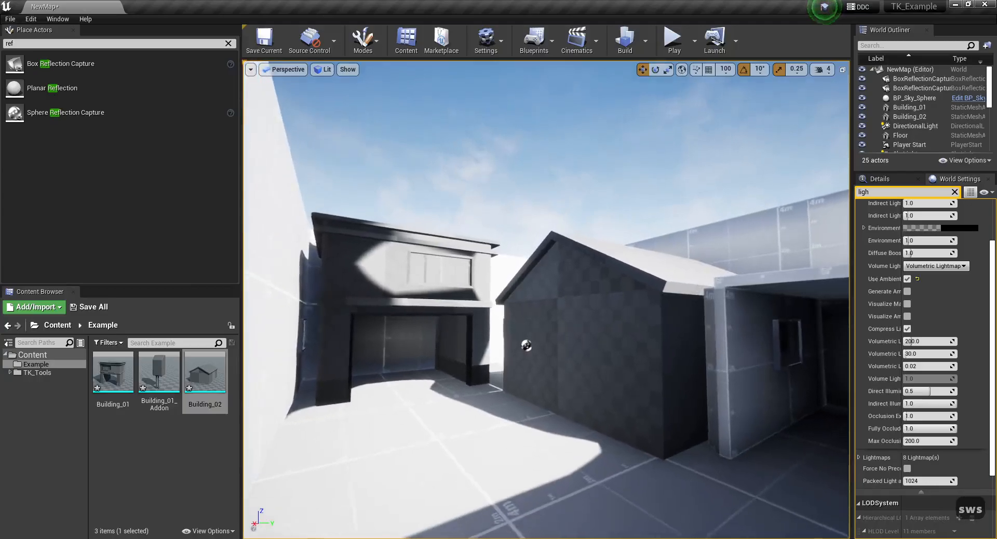
key(w)
right_drag(674, 299, 674, 300)
key(a)
key(a)
key(w)
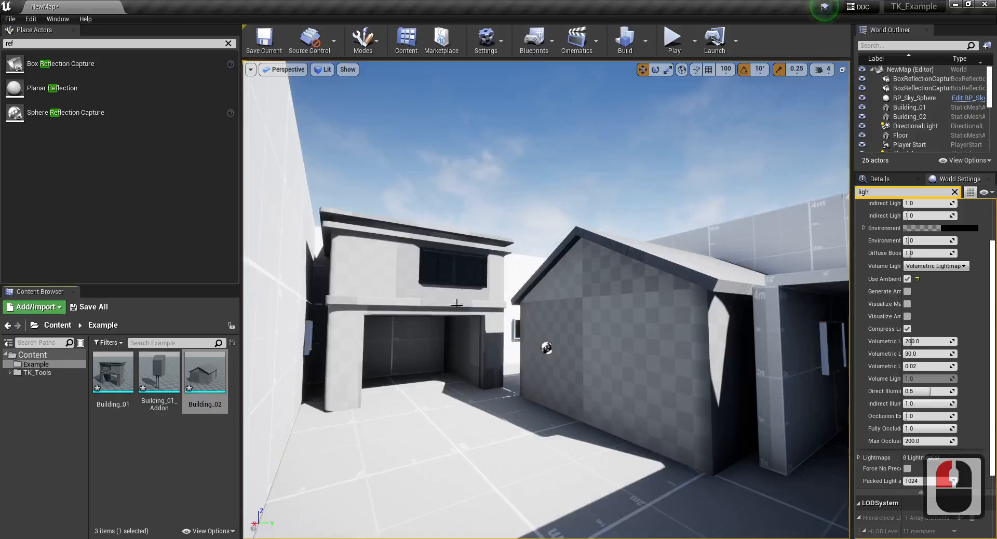
key(w)
key(d)
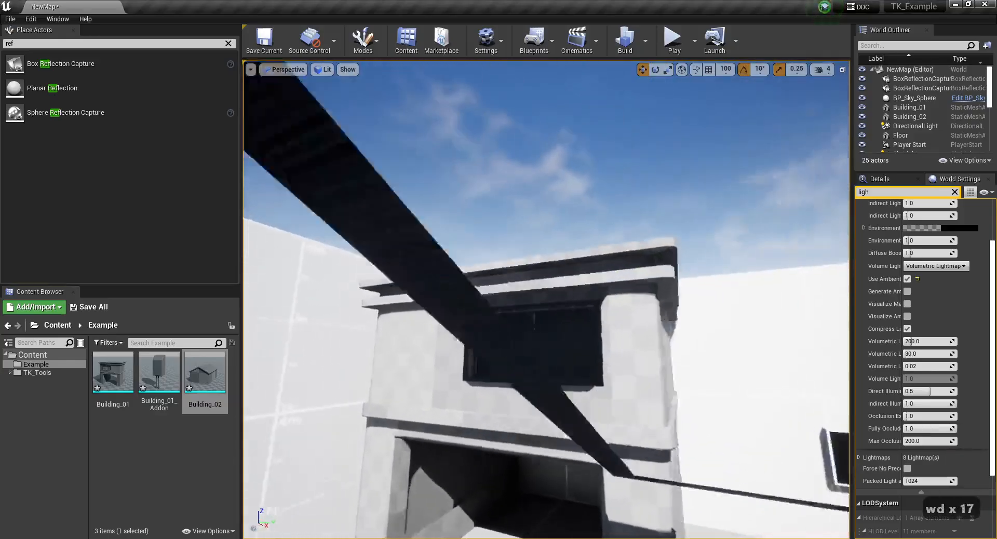
right_drag(537, 347, 548, 422)
key(a)
key(s)
key(d)
key(d)
key(s)
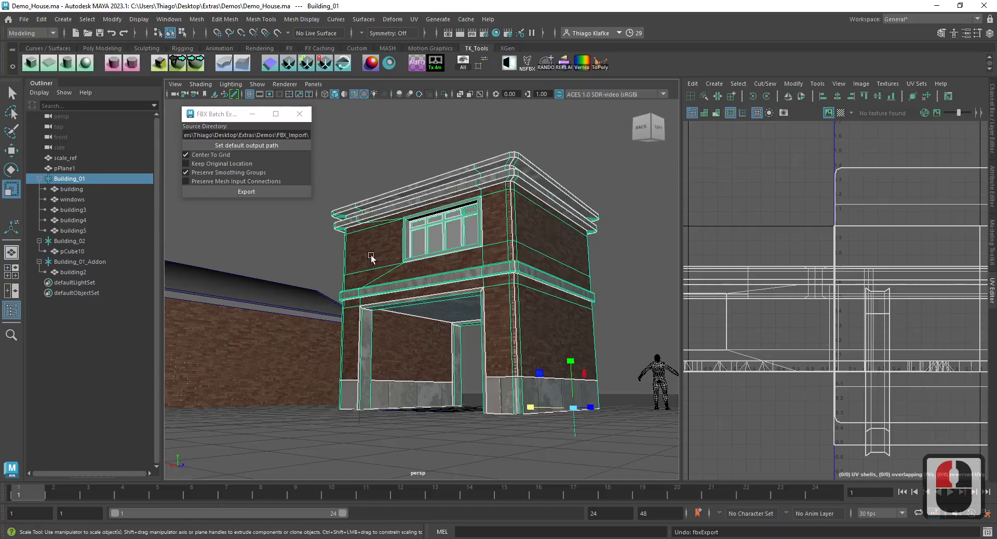
- Switch to Maya and create a second UV set named map2 on all meshes in the Building_01 group
alt+drag(371, 258, 474, 282)
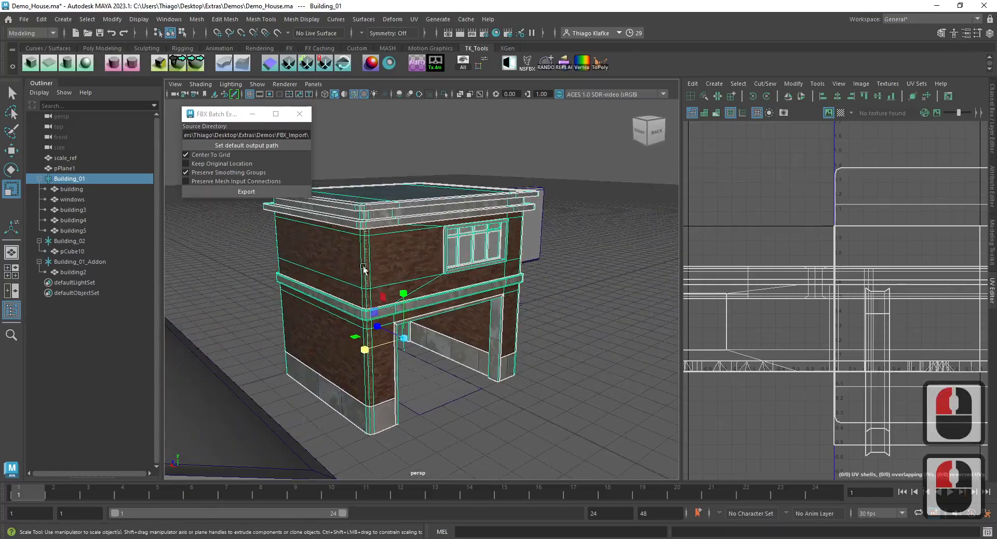
click(74, 190)
shift+click(96, 231)
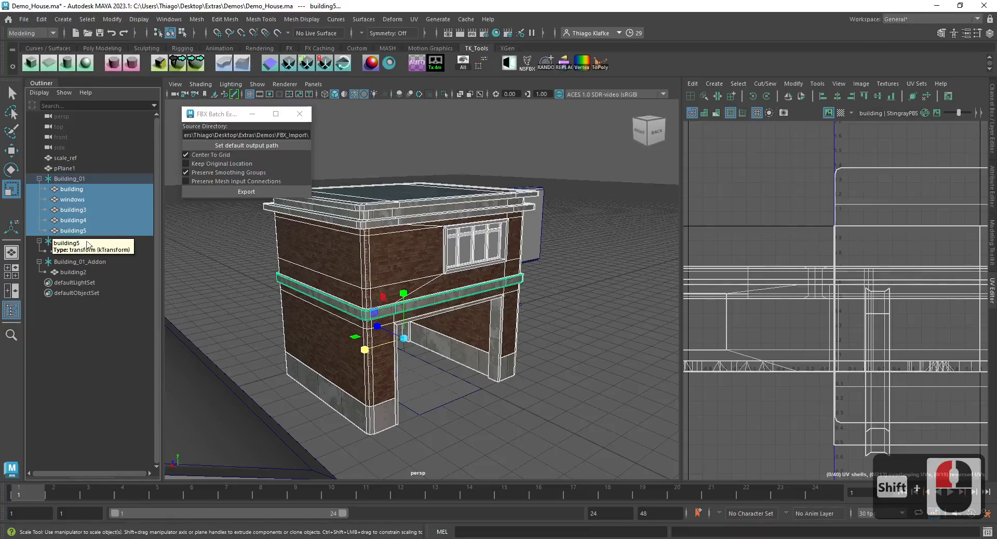
drag(71, 181, 86, 193)
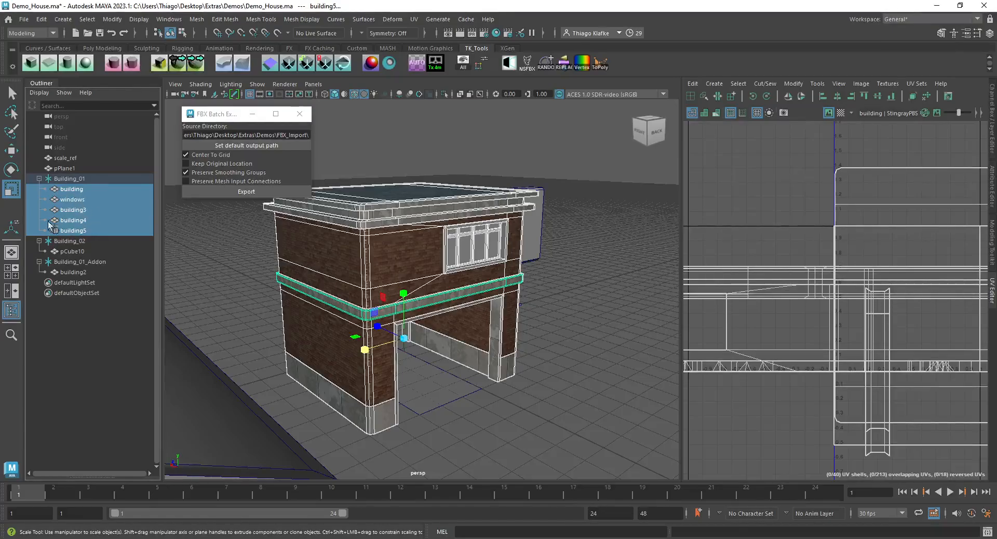
click(414, 19)
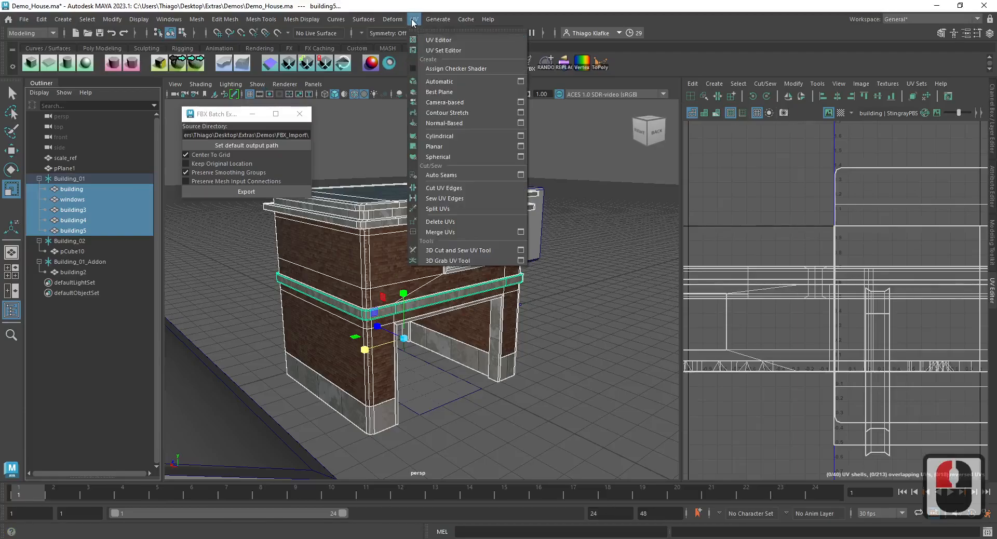
click(457, 52)
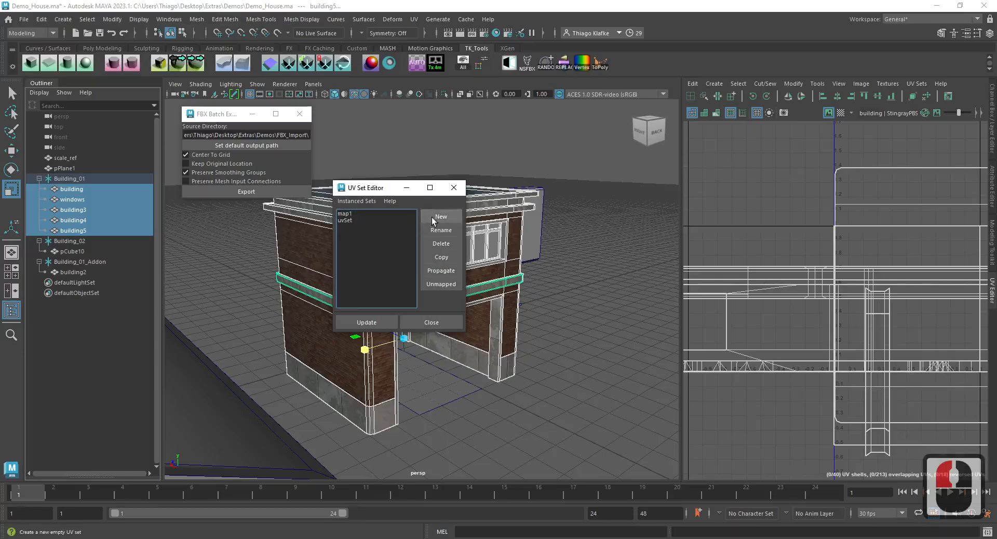
double_click(349, 222)
double_click(349, 222)
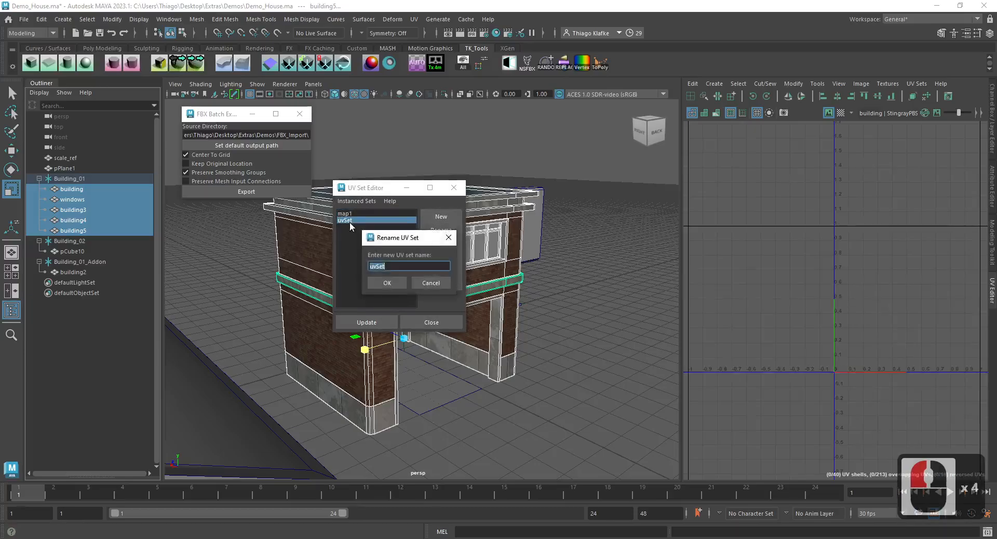
text(map2)
key(Return)
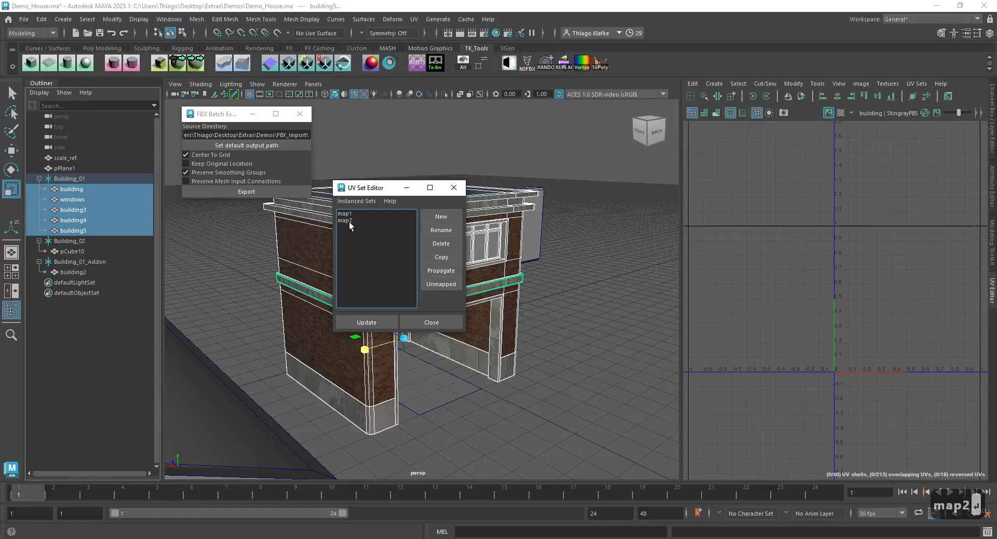
- Automatically project the Building_01 meshes' UVs in map2, and lay them out with the Legacy method
drag(681, 163, 613, 150)
click(419, 63)
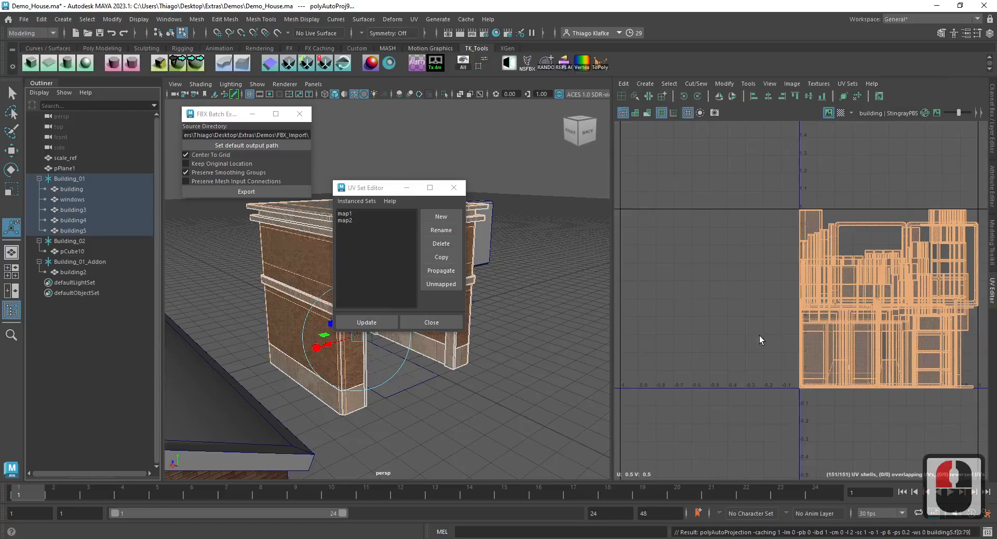
click(734, 231)
shift+right_click(759, 210)
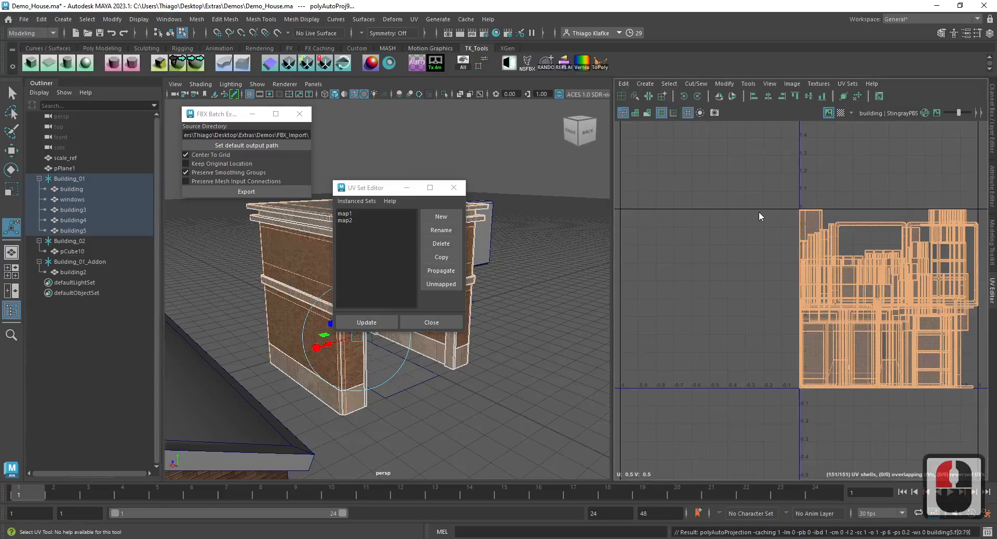
shift+right_drag(758, 211, 702, 244)
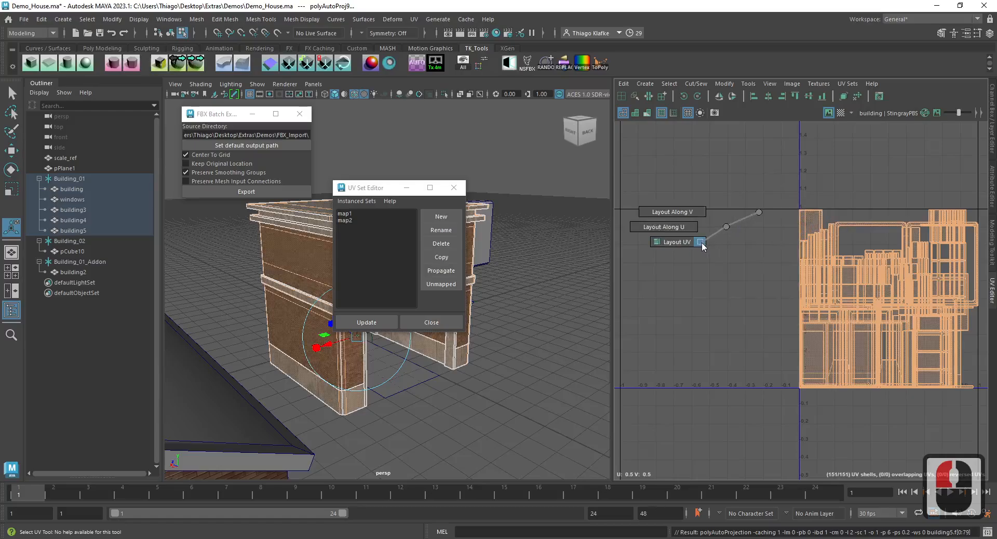
shift+right_drag(702, 243, 702, 242)
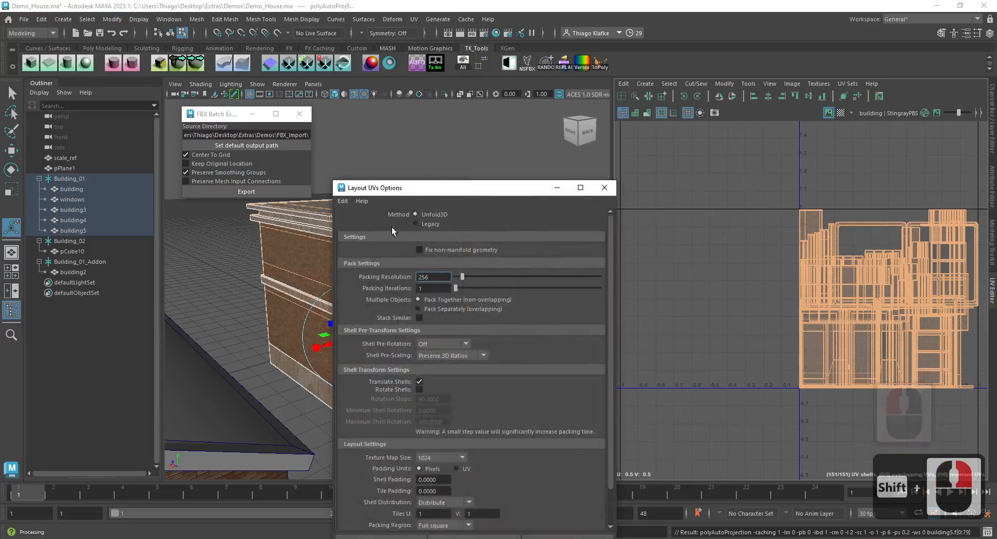
click(421, 224)
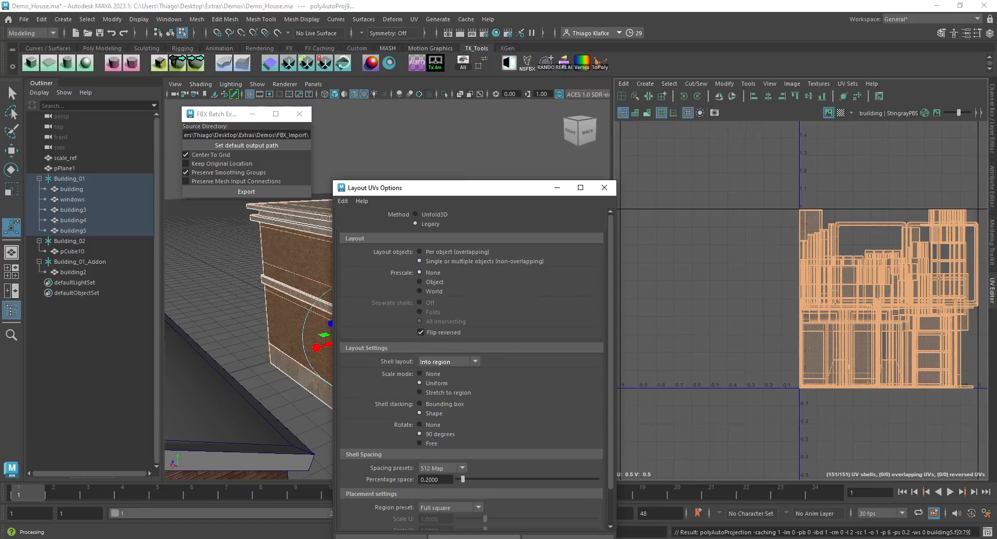
click(474, 537)
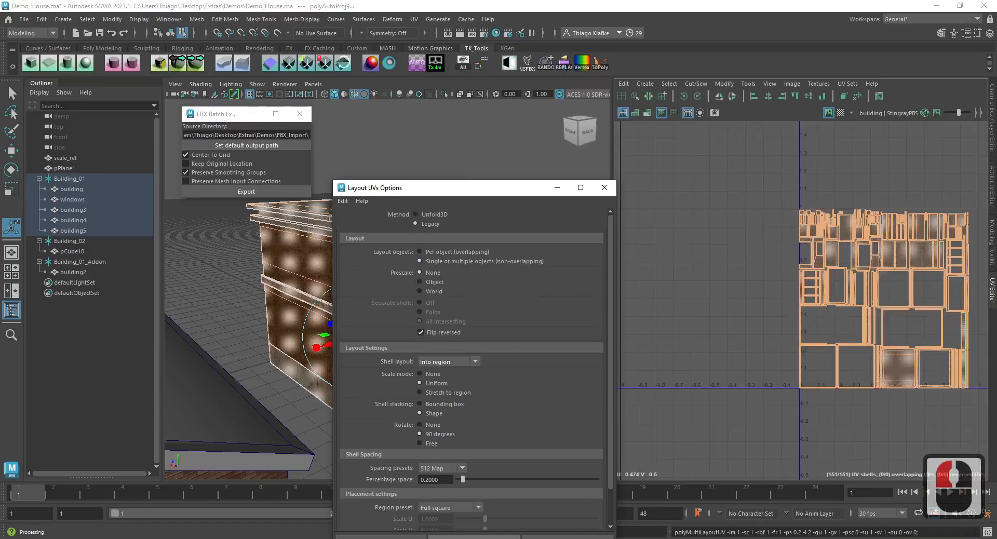
click(568, 537)
- Repeat the UV layout on the Building_01 shells several times to tighten the packing, and close the UV Set Editor
alt+middle_drag(849, 272, 694, 279)
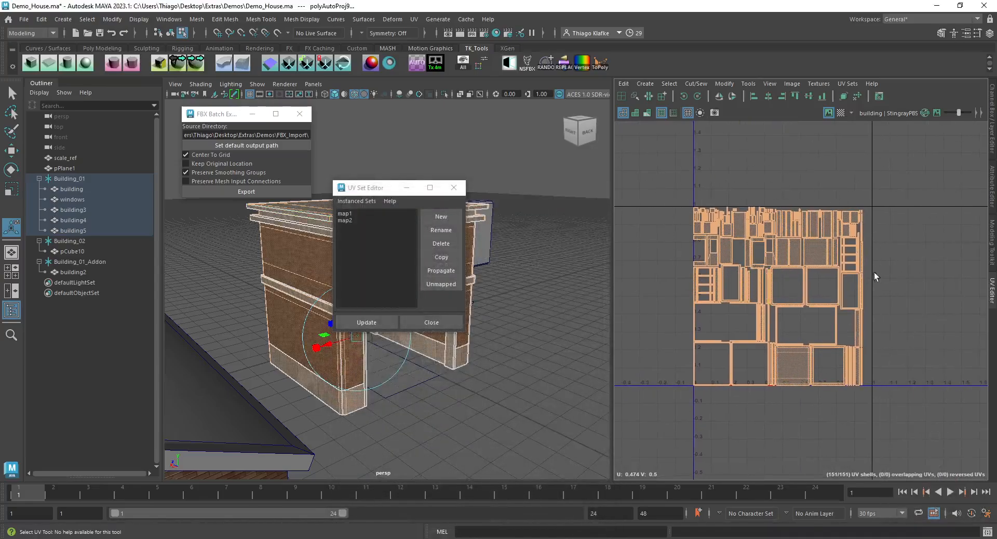
key(g)
key(g)
key(g)
key(g)
key(g)
key(g)
key(g)
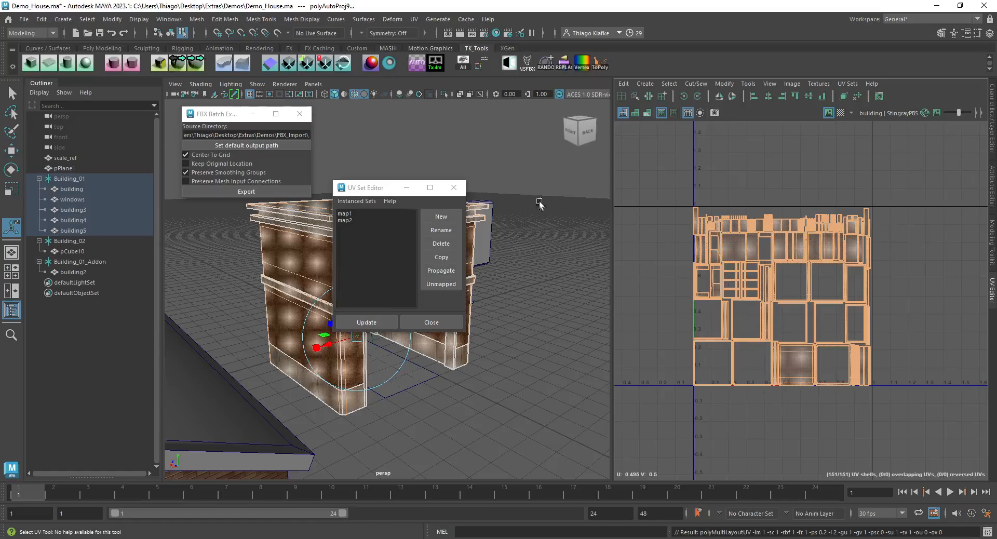
click(453, 187)
- Return to object selection and select the pCube10 mesh in Building_02
alt+drag(496, 300, 497, 295)
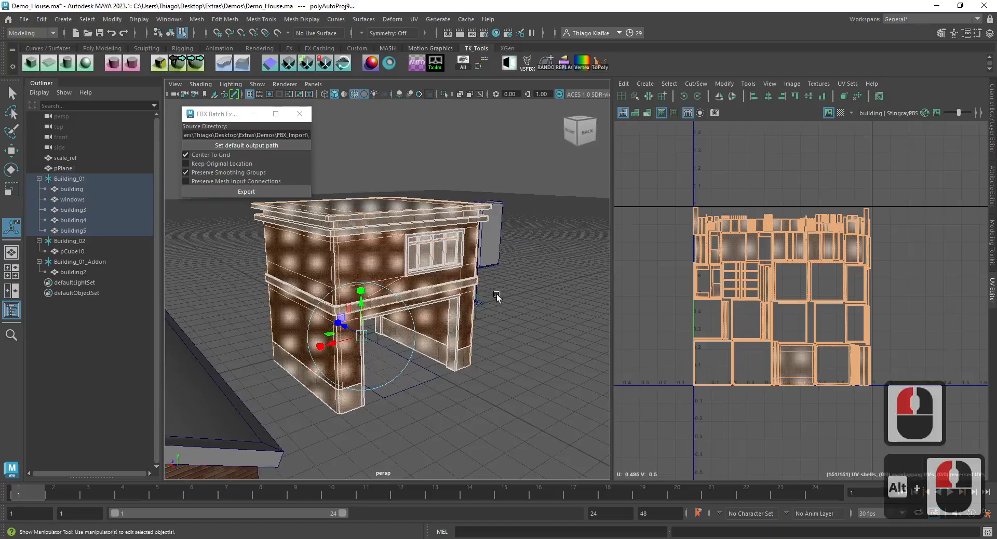
key(F8)
key(q)
click(64, 254)
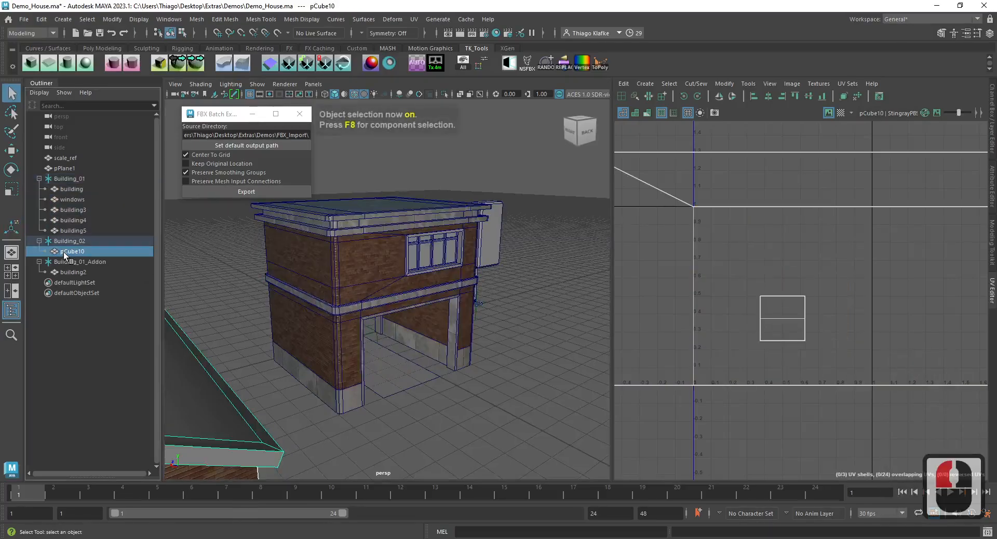
scroll(345, 370, down, 8)
alt+middle_drag(316, 354, 279, 300)
scroll(349, 348, up, 3)
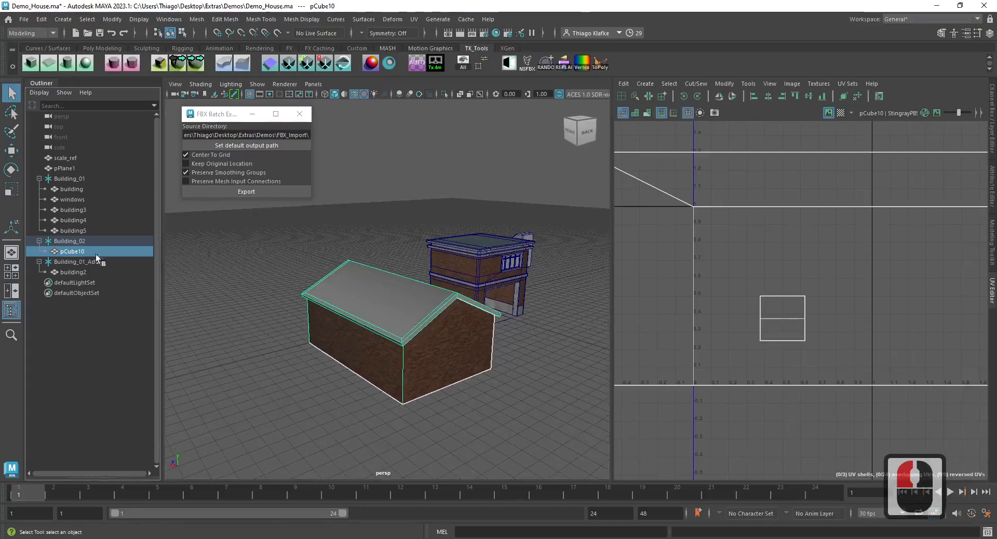
click(415, 19)
click(436, 51)
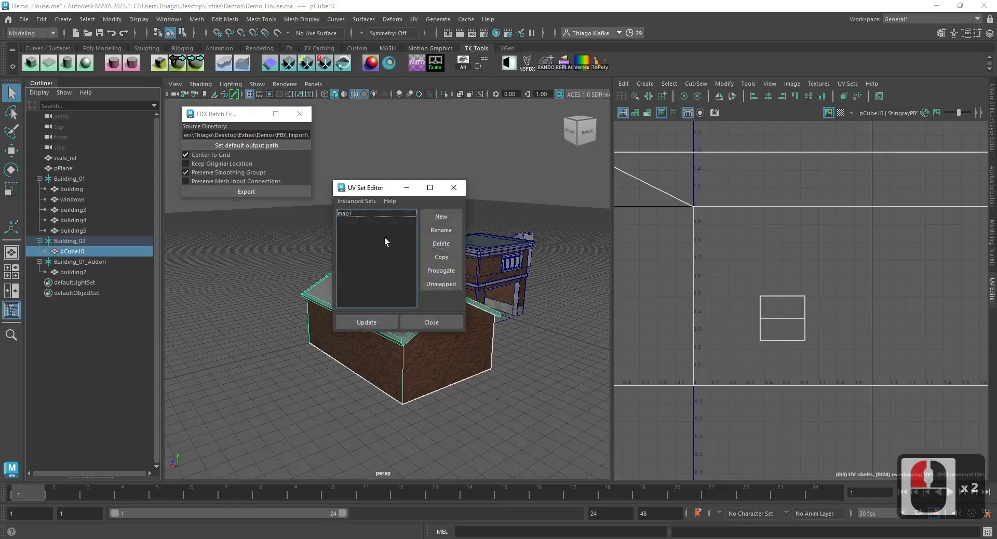
click(421, 217)
double_click(353, 221)
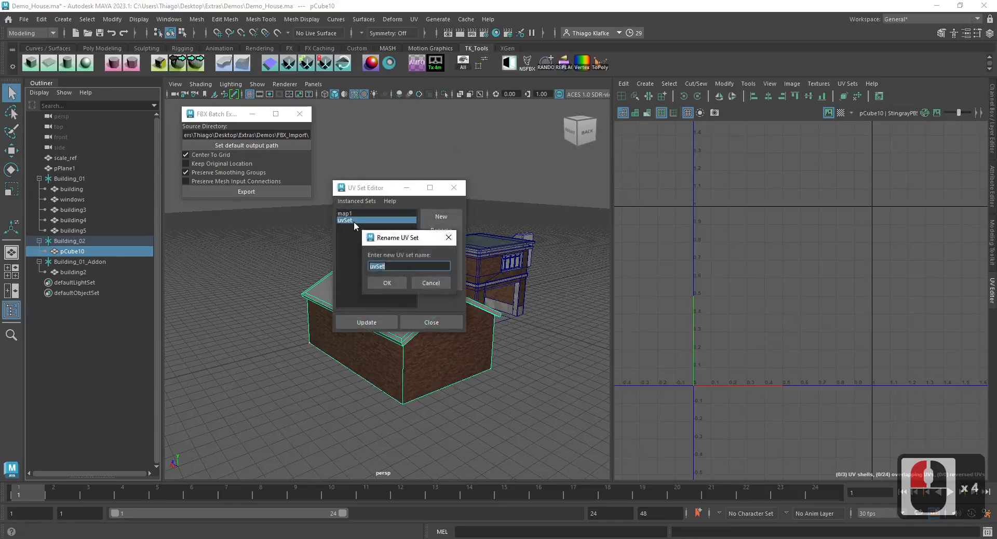
click(441, 284)
click(362, 221)
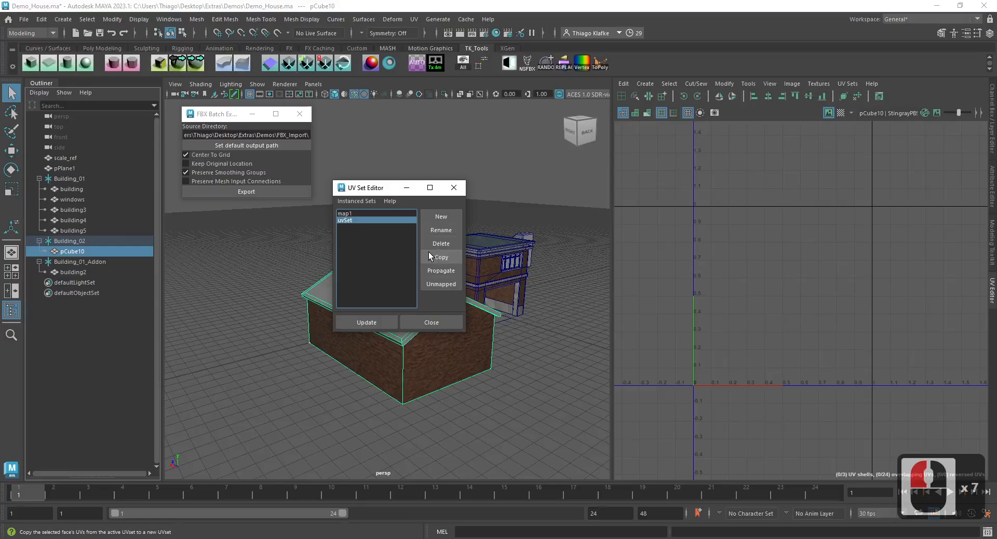
click(438, 244)
click(453, 187)
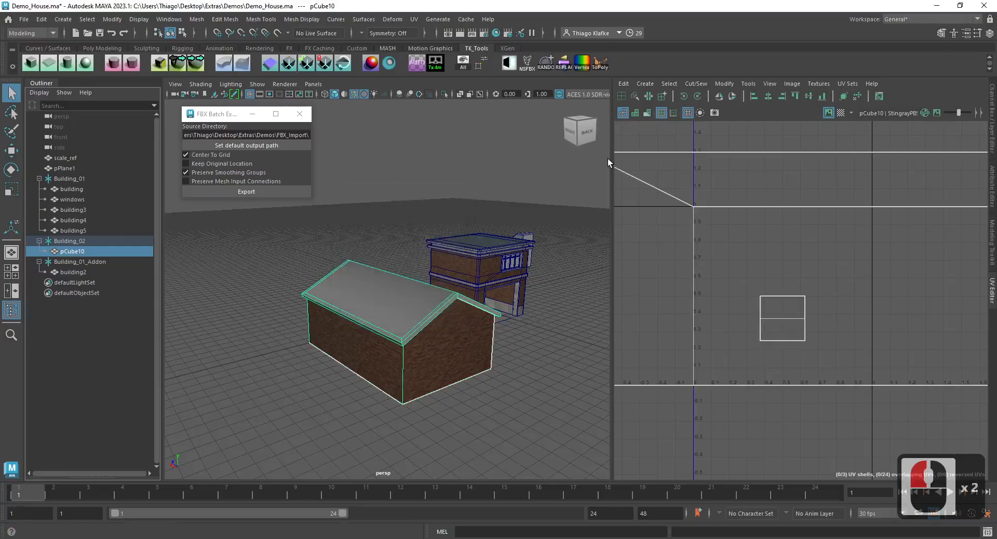
- Enlarge the UV Editor and select all UV faces of the pCube10 mesh
drag(612, 159, 523, 159)
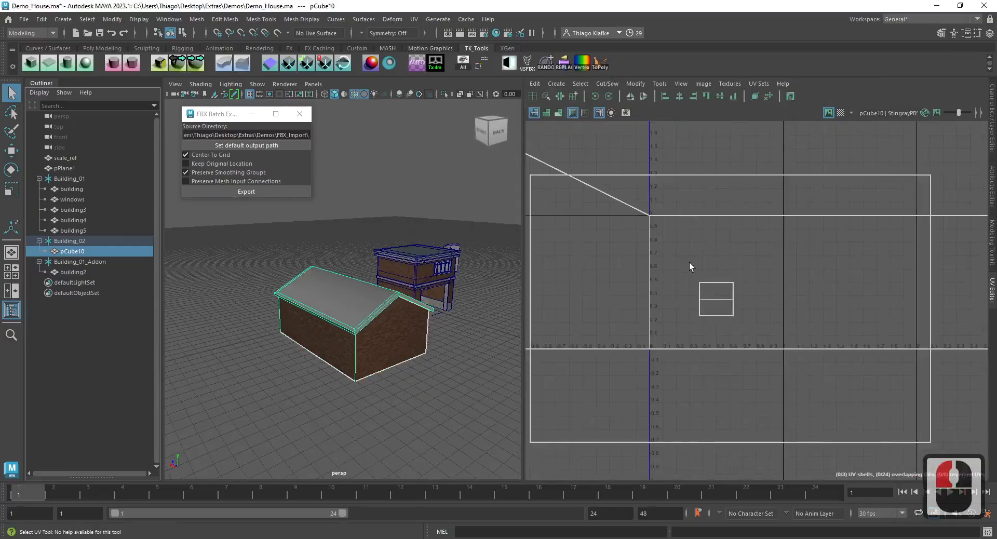
key(ctrl+3)
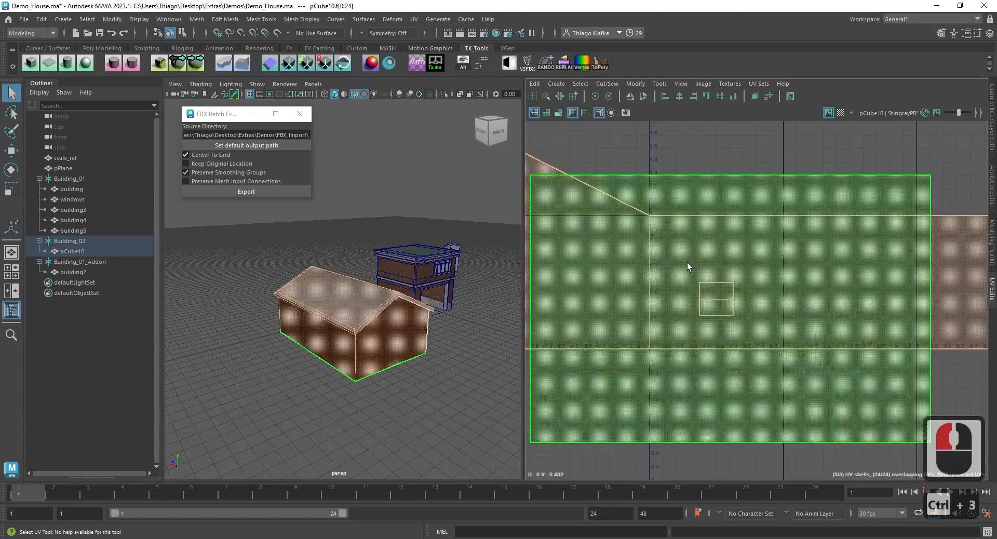
click(694, 137)
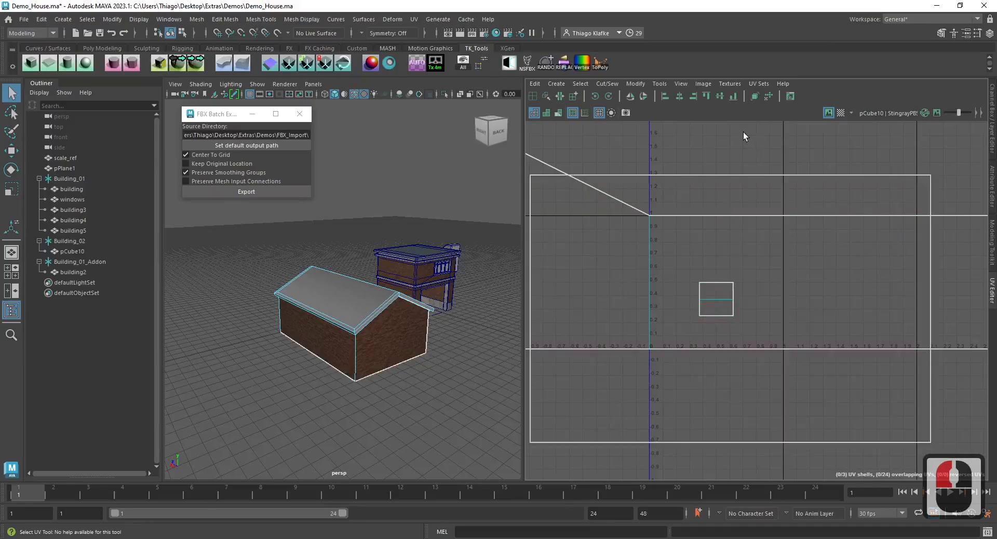
key(ctrl+3)
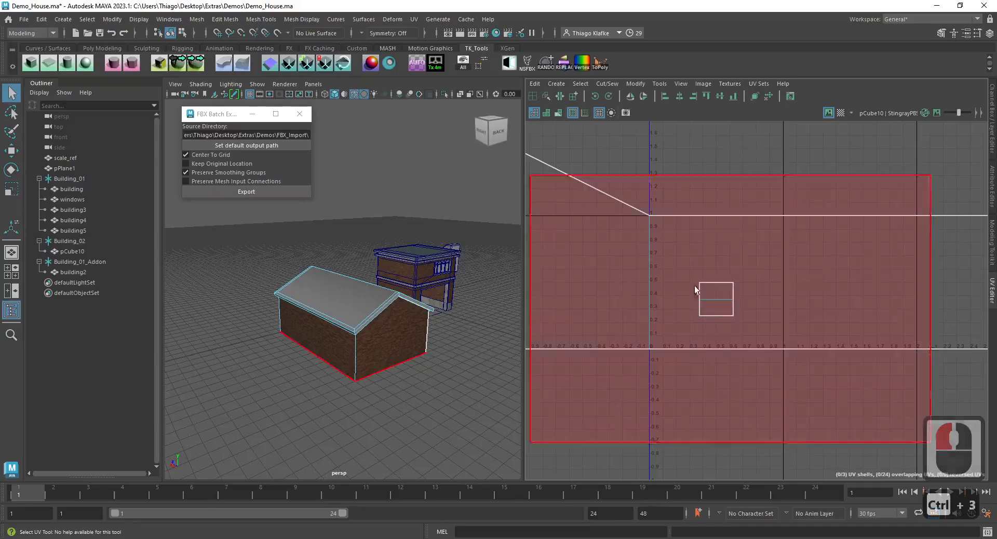
scroll(694, 292, down, 4)
drag(551, 179, 871, 420)
drag(225, 240, 436, 419)
- Copy the UVs of pCube10 into a new UV set named map2
click(762, 84)
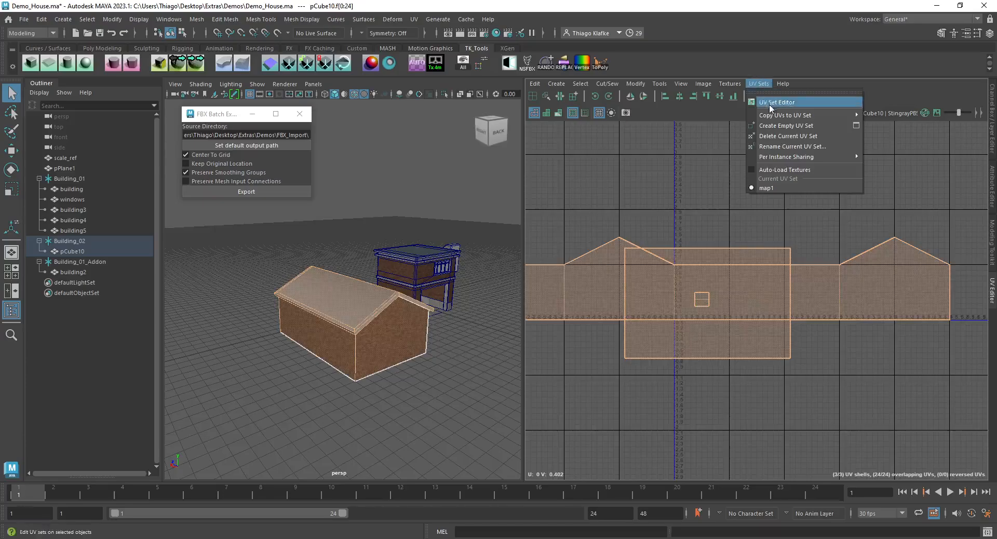
mouse_move(774, 118)
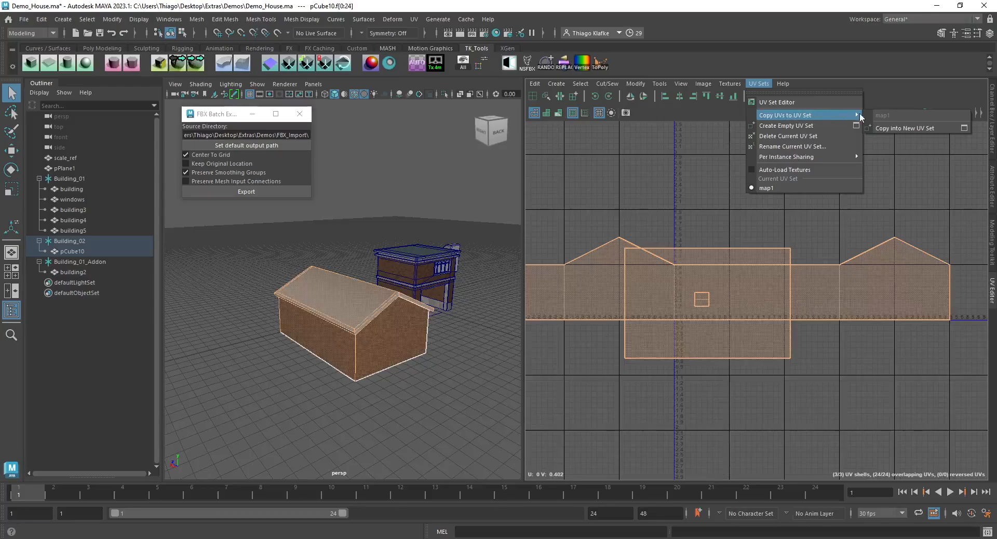
click(964, 129)
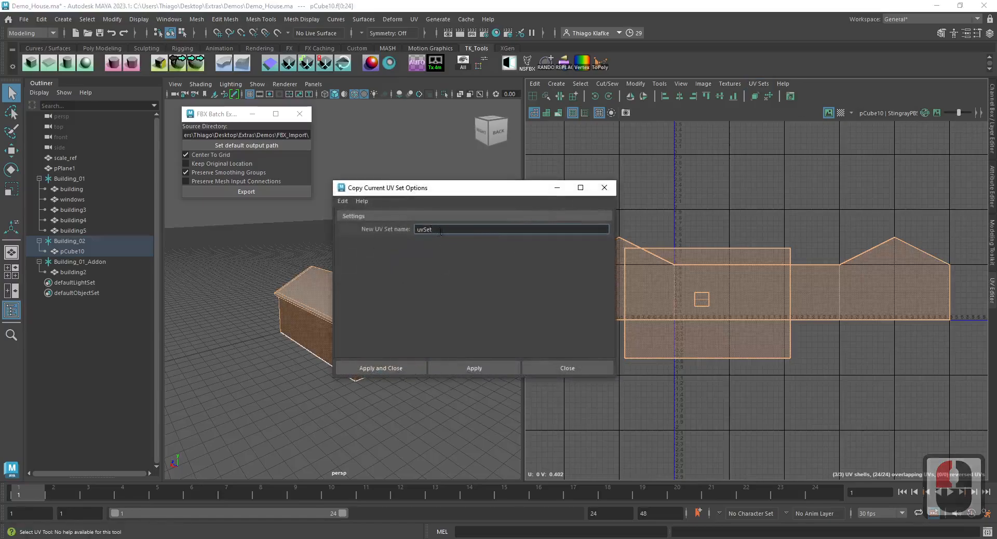
text(map2)
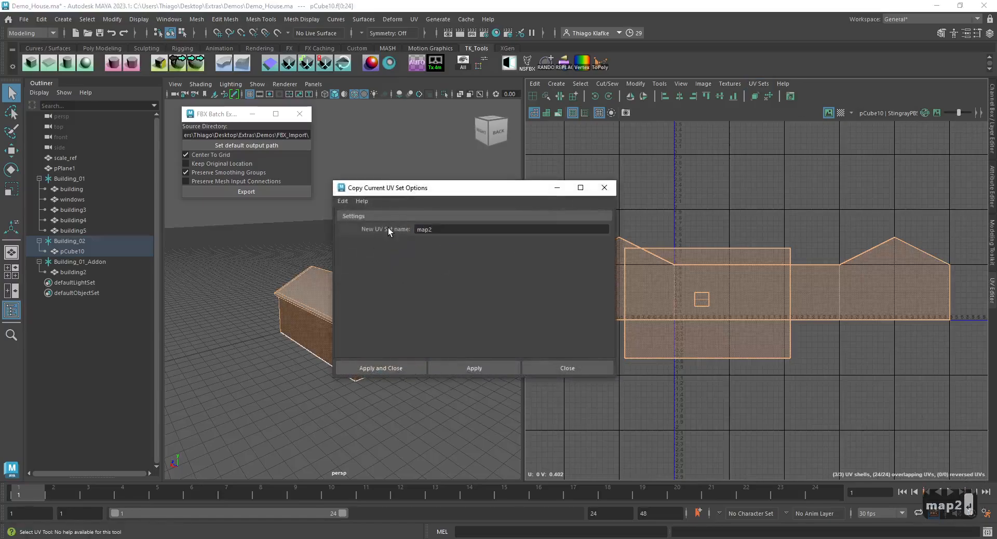
click(478, 368)
click(556, 369)
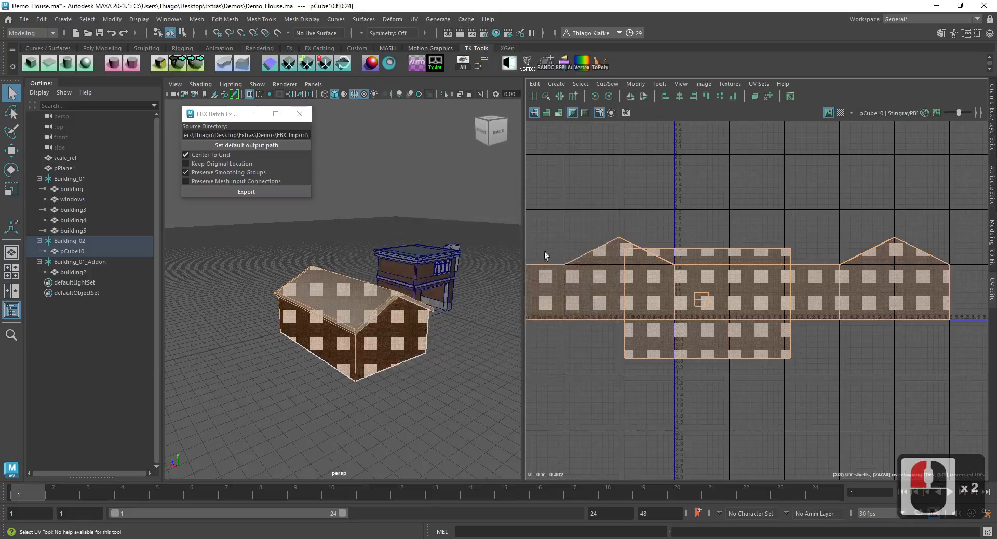
- Make map2 the current UV set of the pCube10 mesh
right_click(767, 95)
click(767, 192)
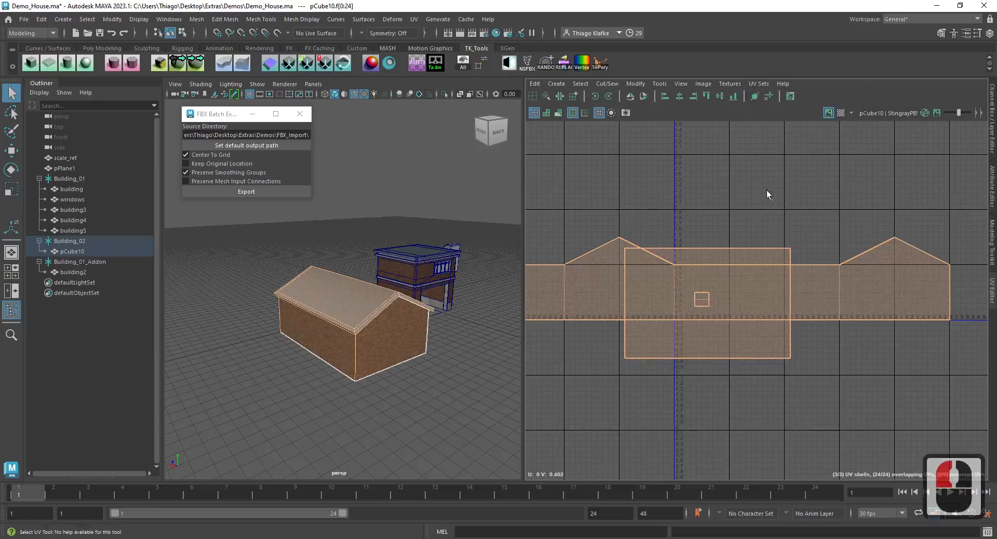
click(758, 84)
click(775, 197)
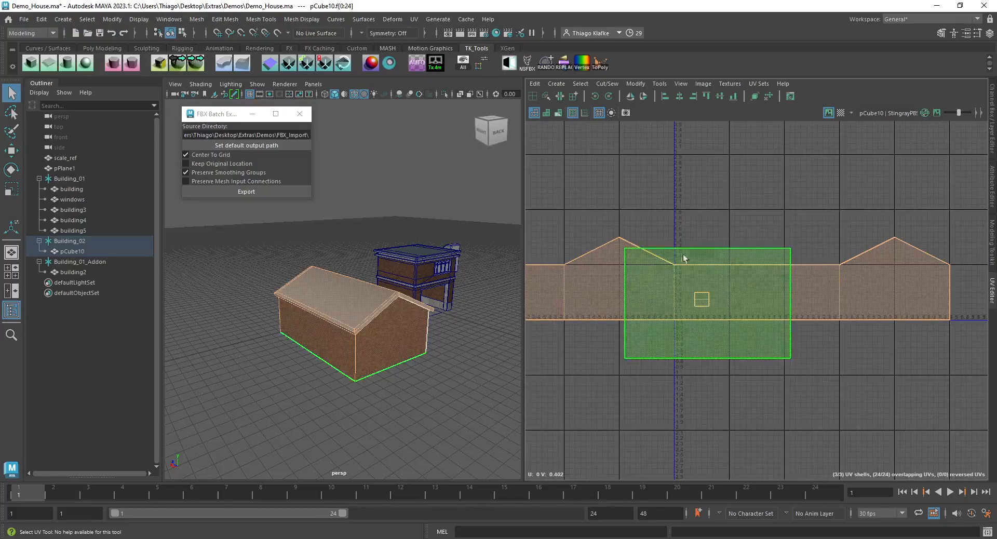
- Automatically project pCube10's UVs in map2, and repeat the UV layout several times to tighten the packing
click(420, 64)
shift+right_drag(714, 219, 648, 243)
key(g)
key(g)
key(g)
key(g)
key(g)
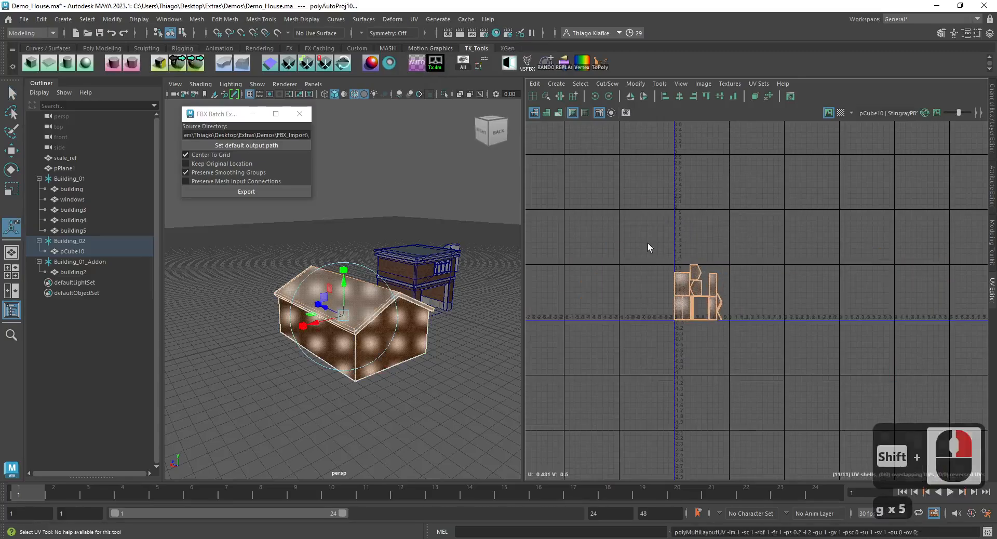
- Return to object selection, batch-export the building groups as FBX centered to the grid, and undo the resulting change in the scene
key(F8)
key(w)
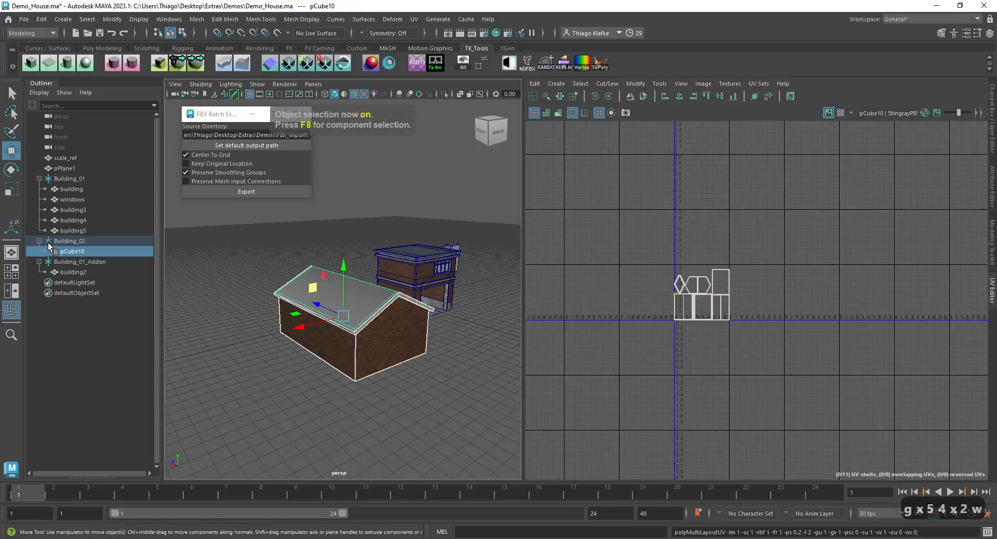
click(46, 178)
click(255, 192)
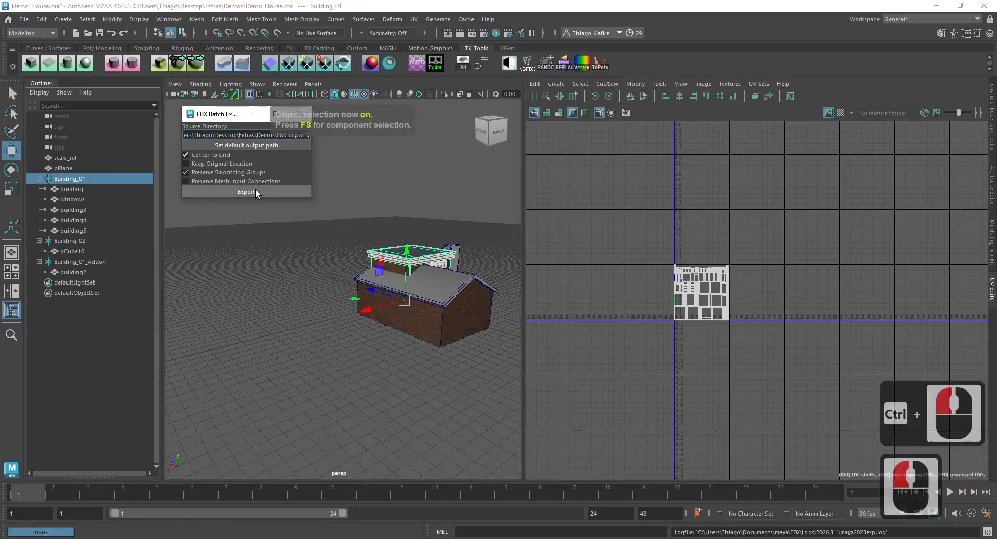
key(ctrl+z)
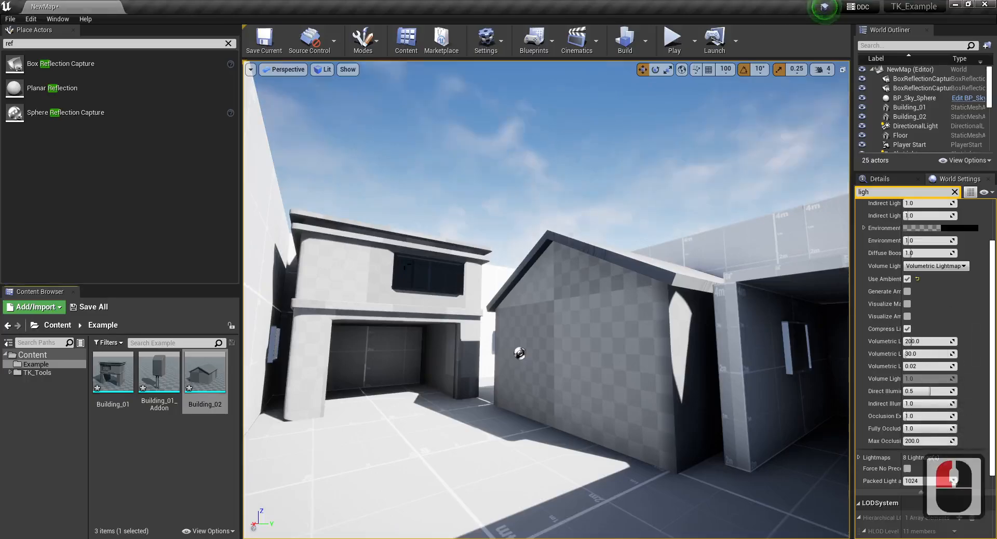
- Switch to Unreal Engine, select Building_01 in the level, show its details, and open its static mesh for editing
click(408, 269)
drag(852, 185, 826, 187)
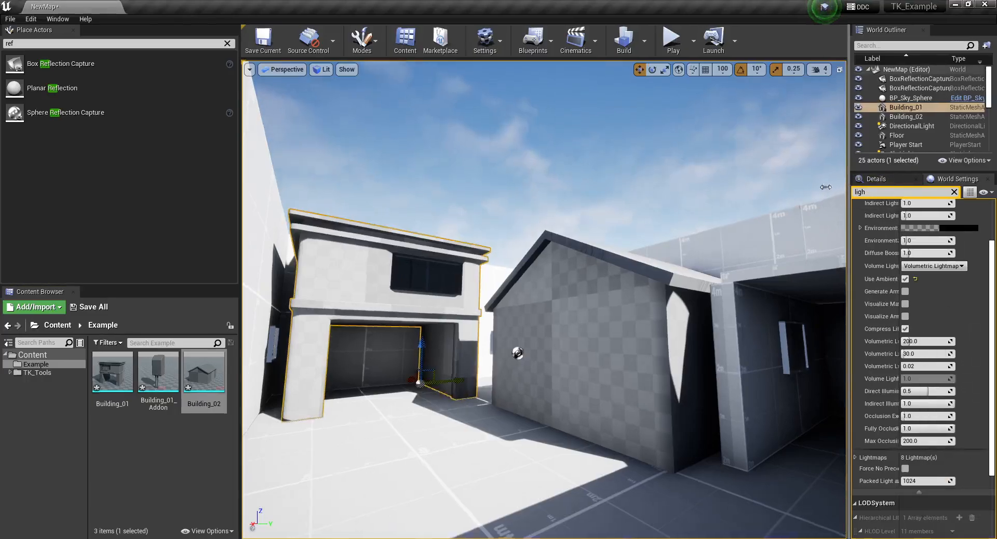
click(847, 179)
double_click(101, 378)
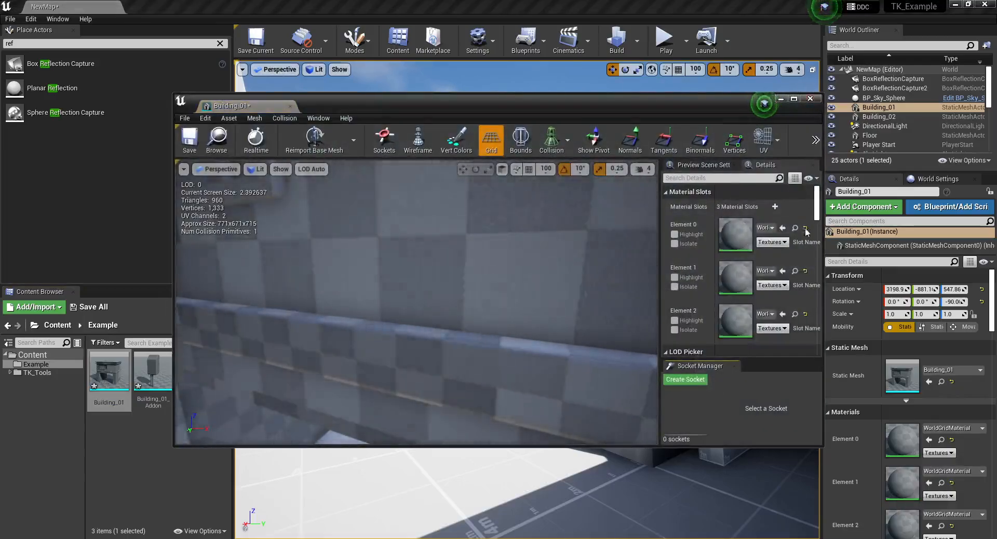
- Filter the Building_01 mesh details by "generate", disable Generate Lightmap UVs in the import settings, and save the mesh
click(734, 178)
text(gene)
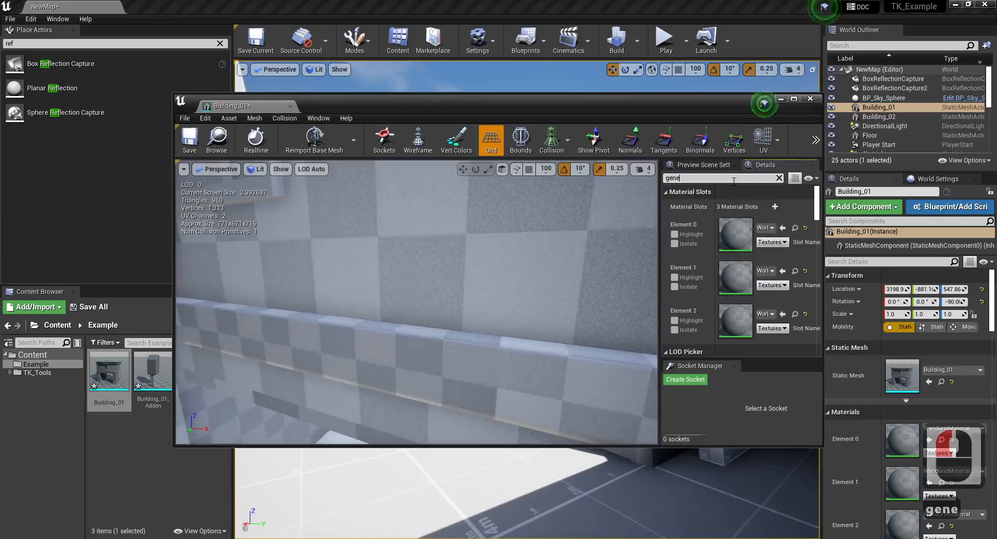
text(rate)
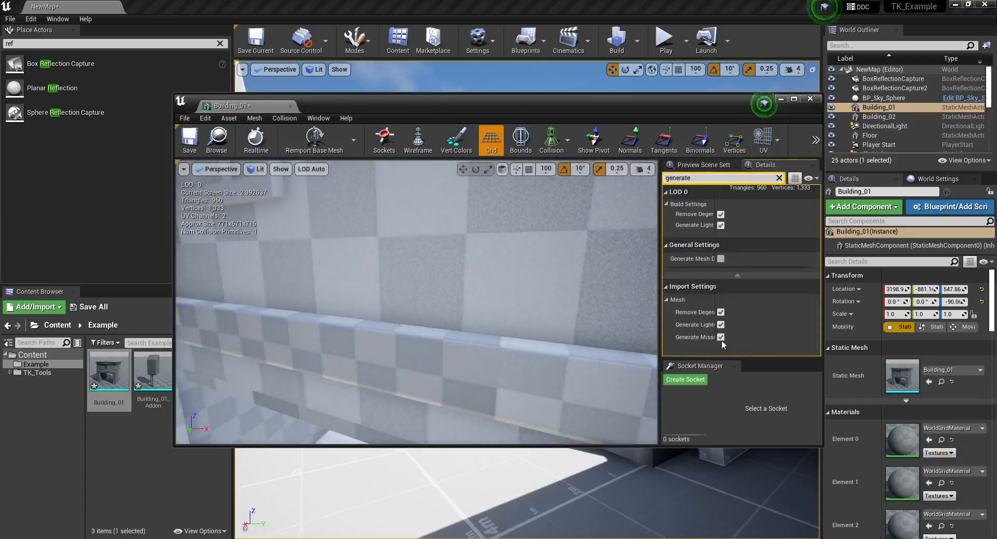
drag(720, 209, 754, 210)
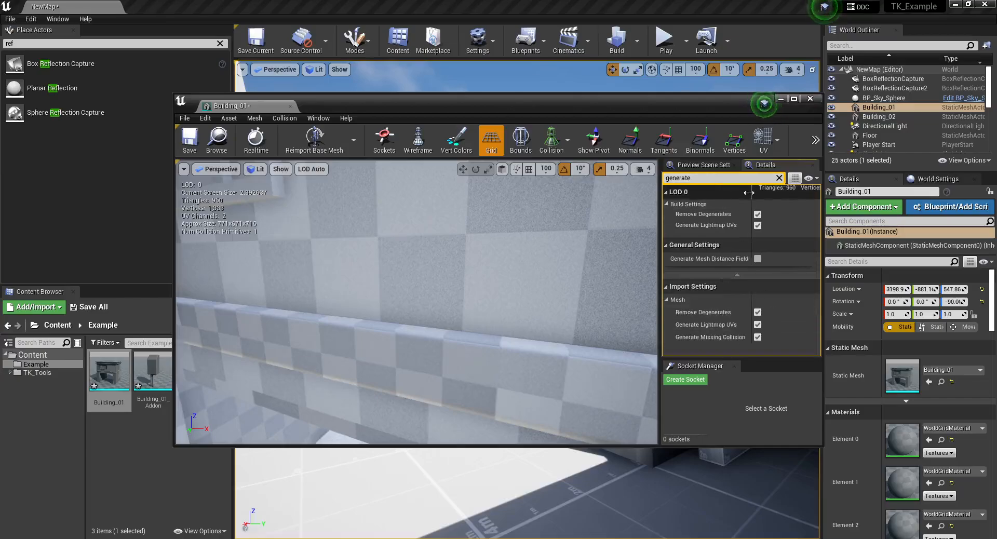
click(754, 324)
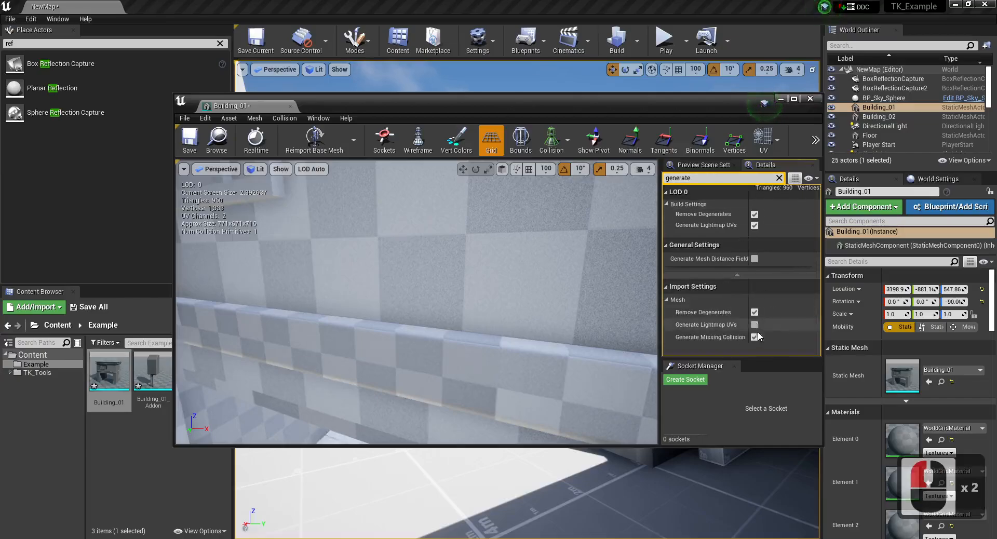
click(190, 138)
- Open the Building_01_Addon mesh, disable Generate Lightmap UVs in its import settings, and save it
drag(363, 113, 429, 98)
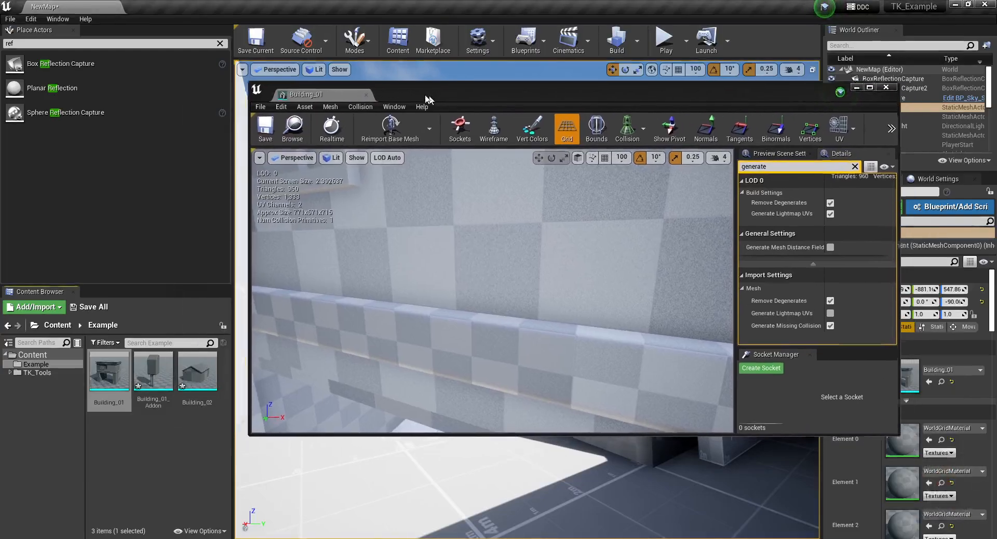
double_click(154, 371)
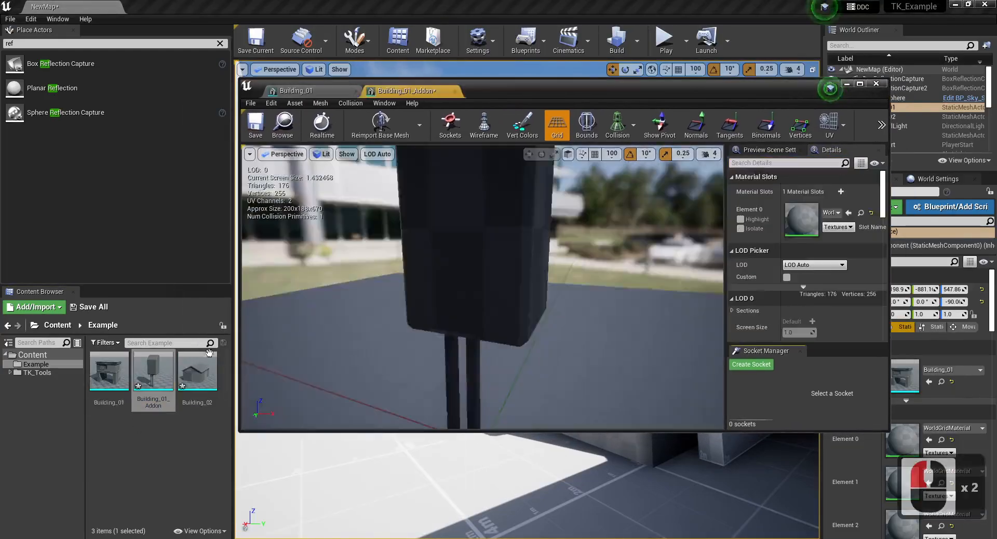
click(800, 150)
click(812, 151)
click(801, 163)
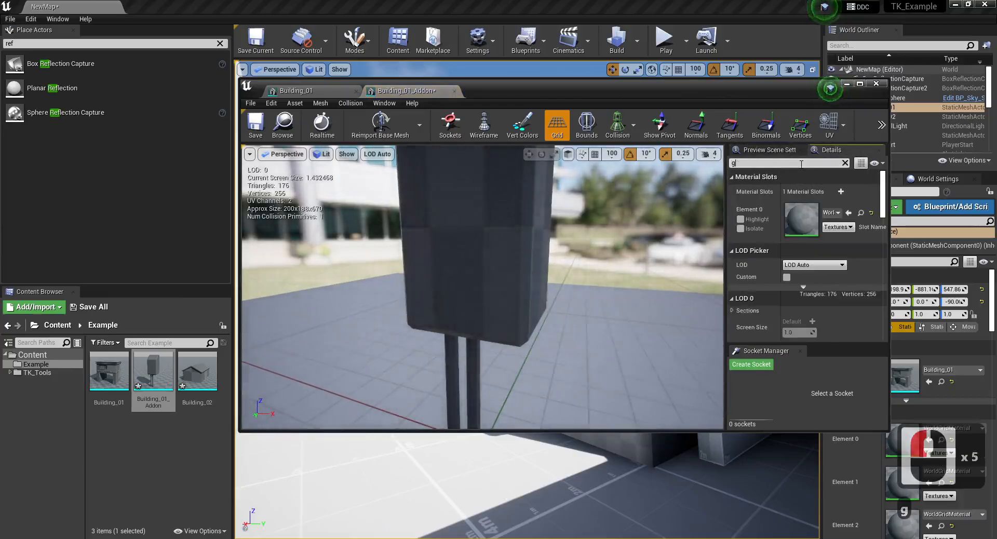
text(genmer)
key(BackSpace)
key(BackSpace)
key(BackSpace)
text(erate)
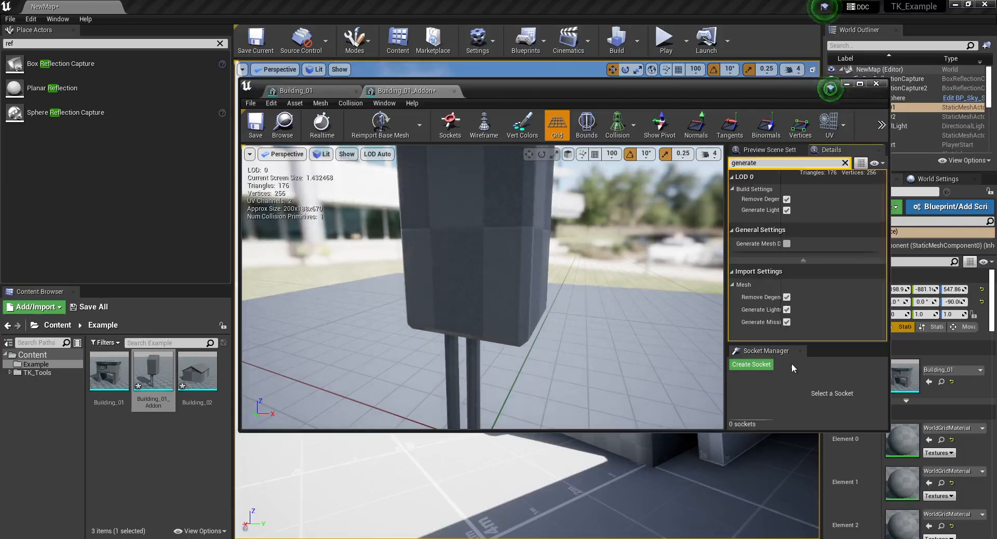
click(786, 310)
click(255, 125)
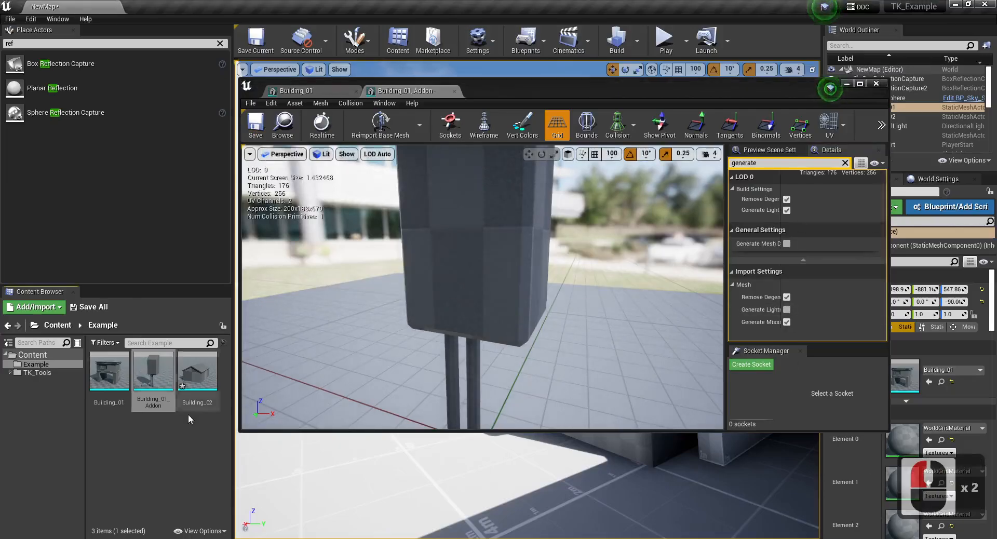
- Open the Building_02 mesh, disable Generate Lightmap UVs in its import settings, and save it
double_click(187, 388)
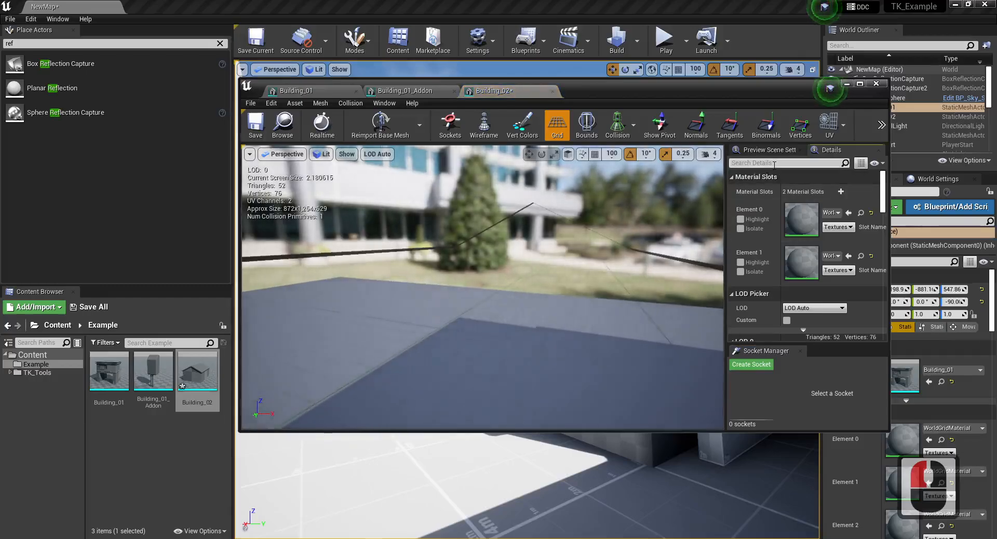
click(774, 163)
text(generate l)
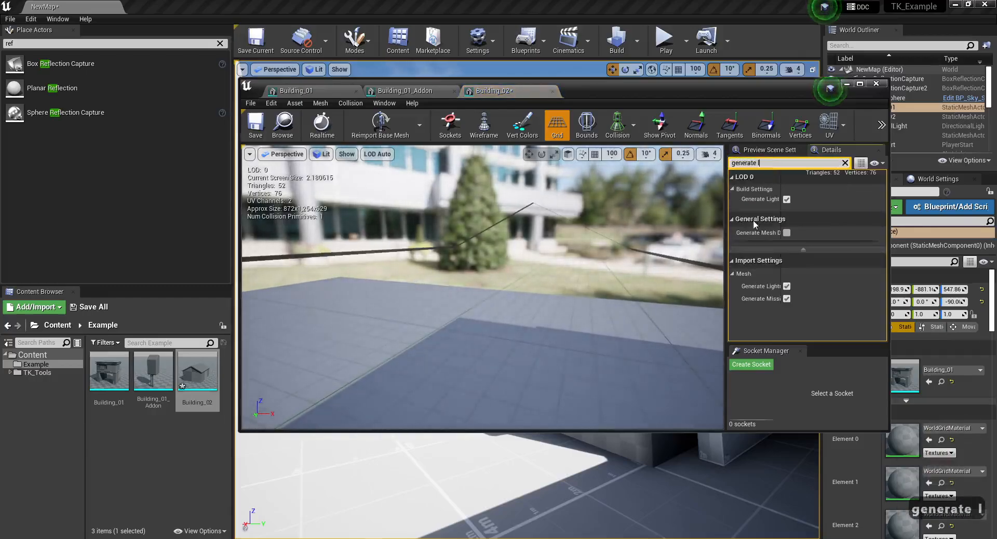
click(787, 287)
drag(782, 271, 831, 271)
click(255, 125)
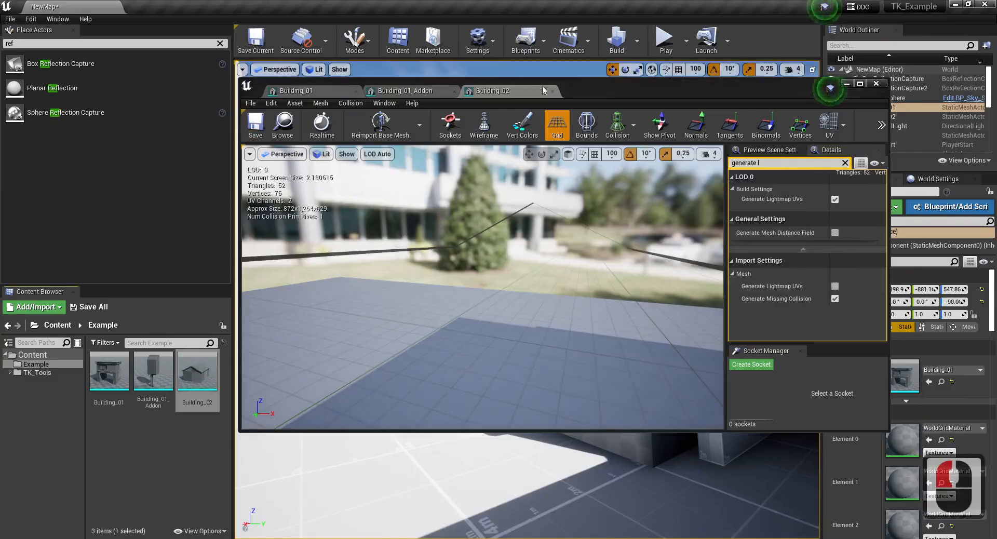
- Close the mesh editor and reimport the Building_01, Building_01_Addon and Building_02 static meshes together
click(876, 83)
shift+click(109, 371)
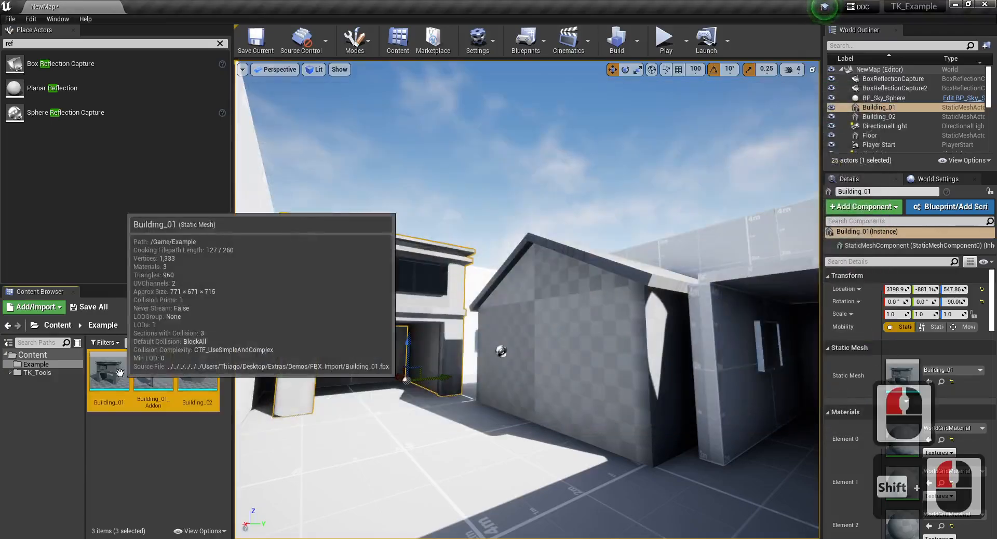
right_click(107, 374)
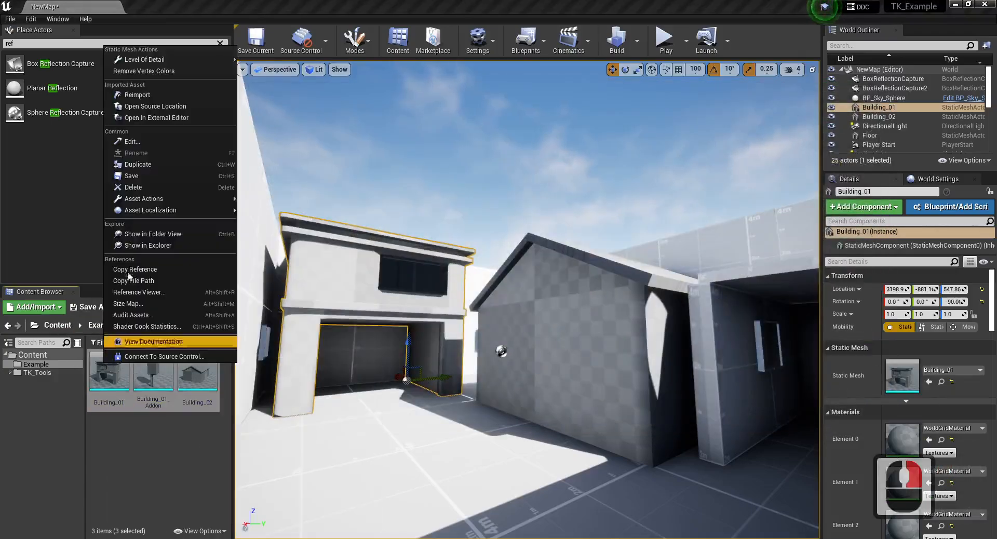
click(141, 115)
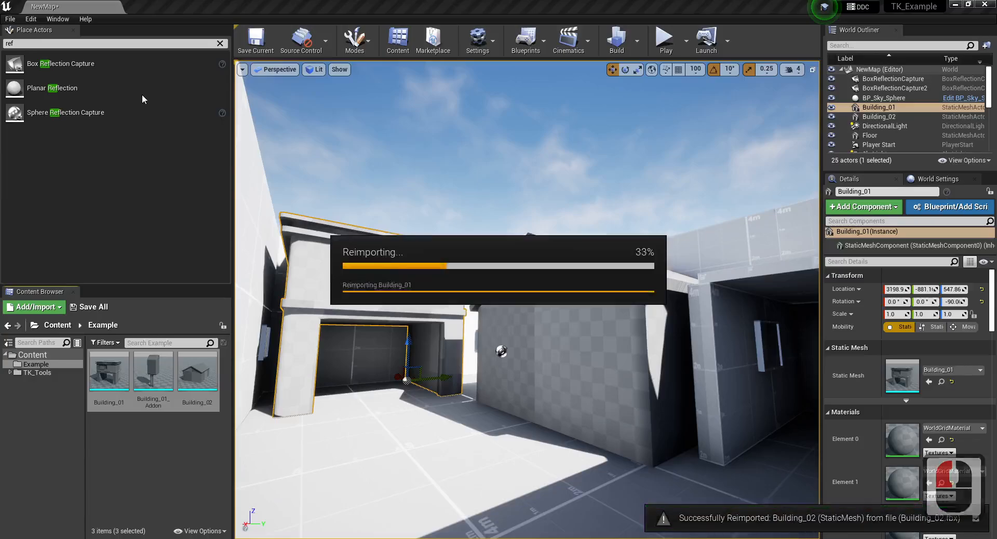
- Open the reimported Building_01 mesh in a maximized editor and examine the building from several sides
right_drag(413, 416, 260, 378)
double_click(107, 367)
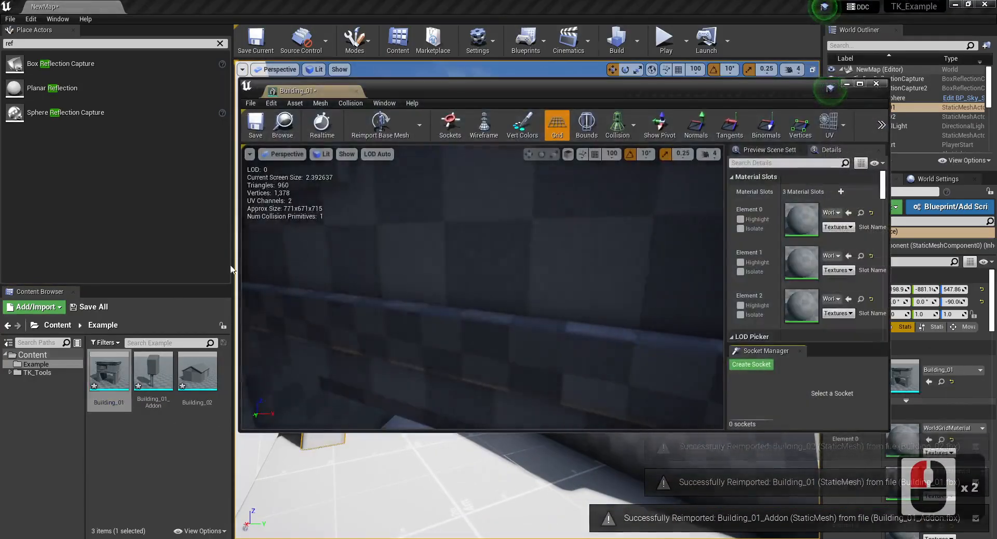
double_click(559, 84)
scroll(437, 267, down, 6)
scroll(437, 267, down, 3)
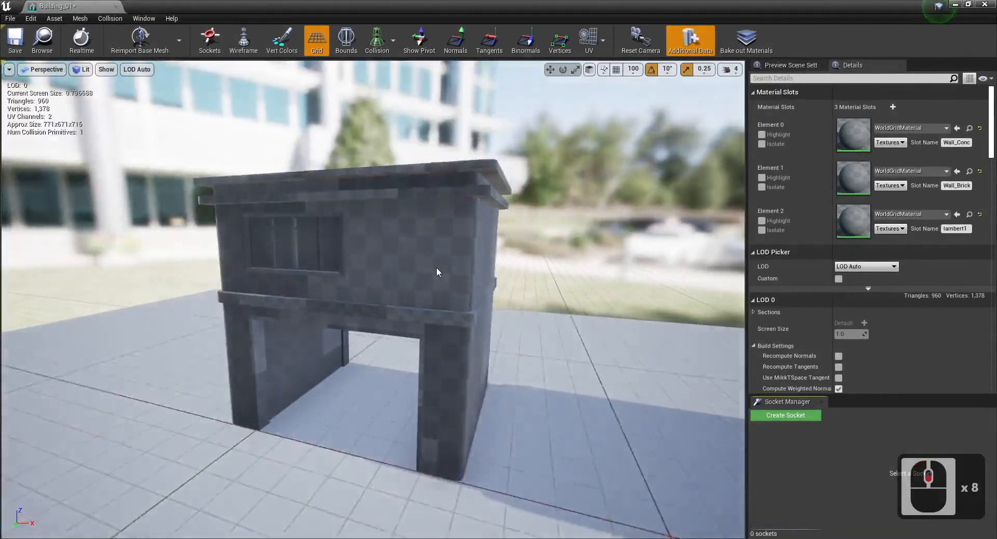
key(a)
right_drag(436, 267, 414, 291)
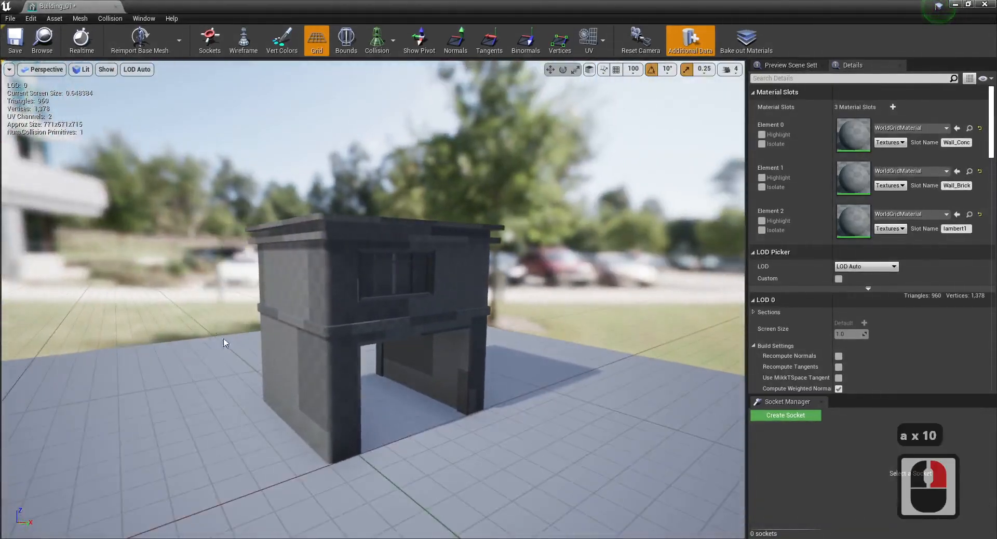
- Overlay UV Channel 1 and UV Channel 0 of Building_01 in turn to compare the two layouts
click(596, 40)
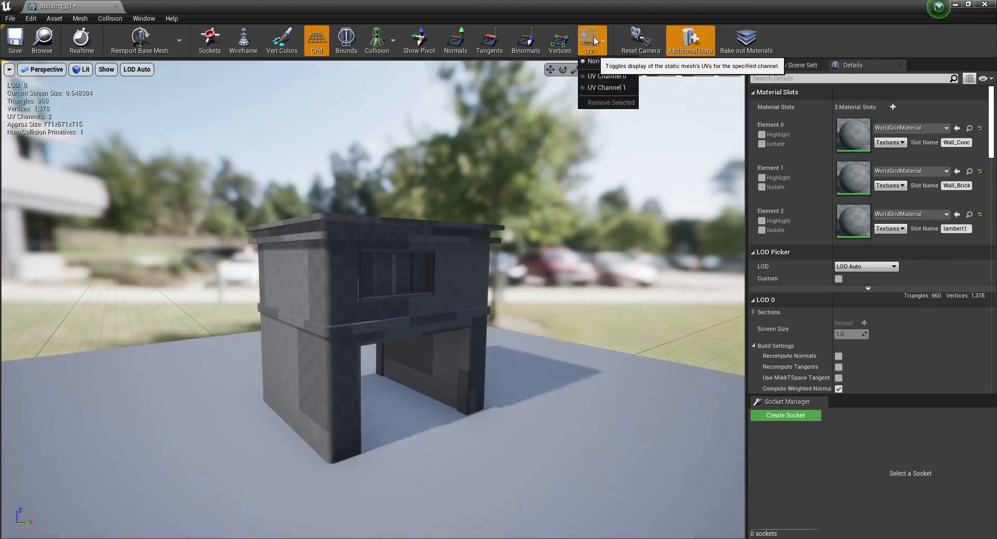
click(600, 88)
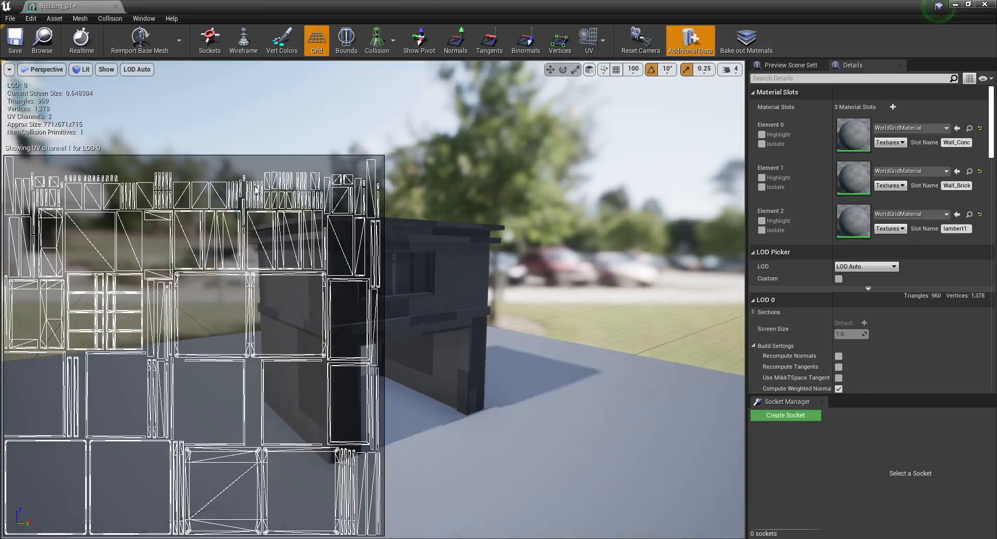
click(602, 43)
click(600, 83)
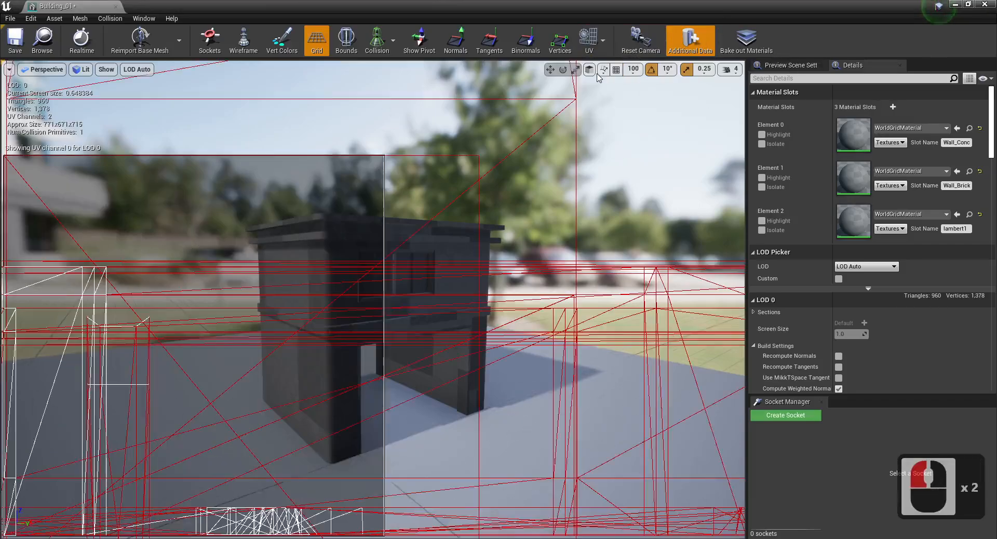
click(602, 41)
click(480, 208)
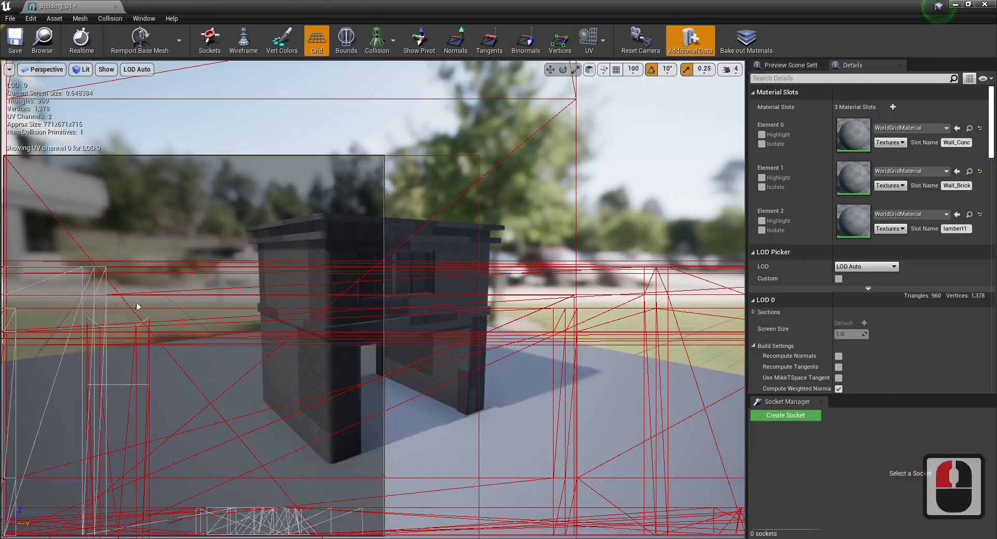
click(108, 281)
click(152, 285)
click(179, 273)
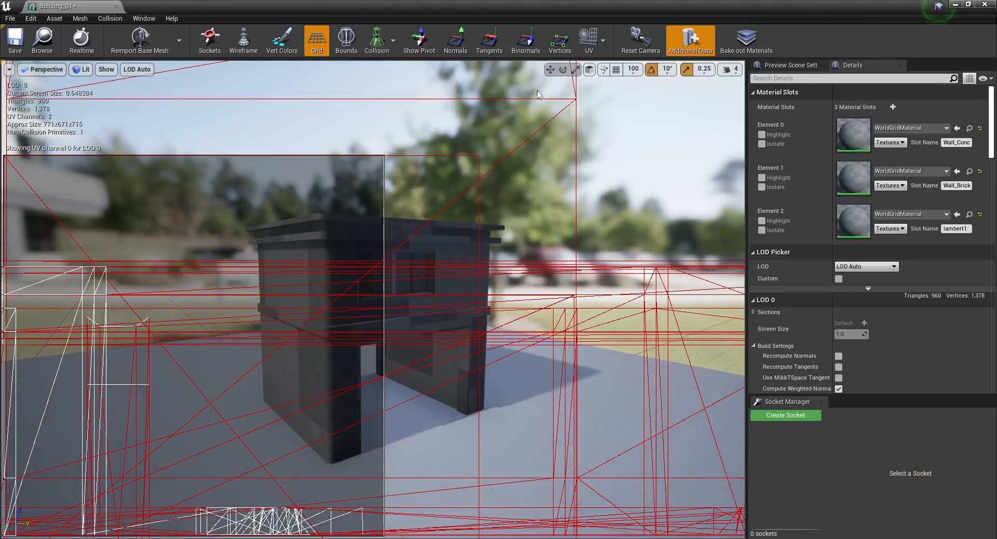
- Overlay UV Channel 1 on the Building_01 mesh again and save the asset
click(603, 40)
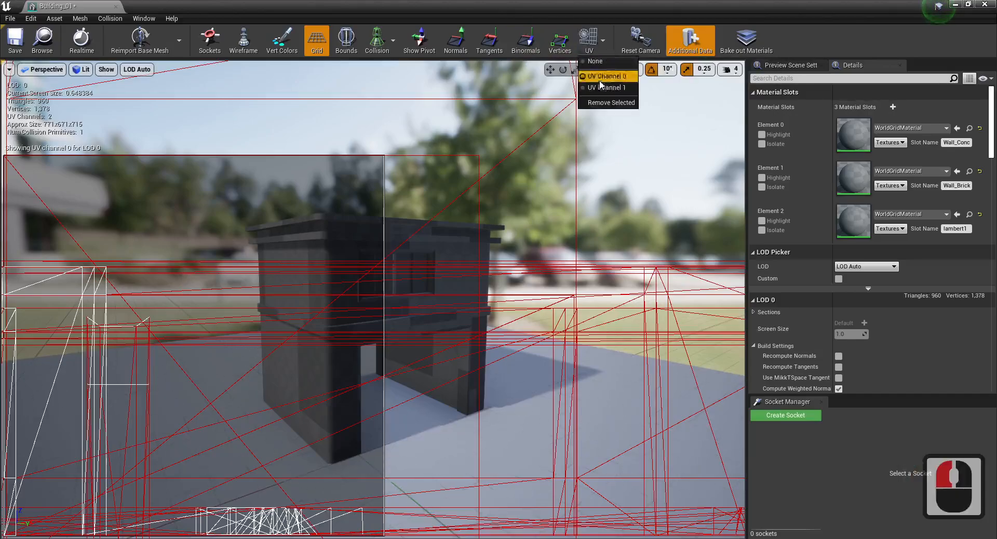
click(606, 92)
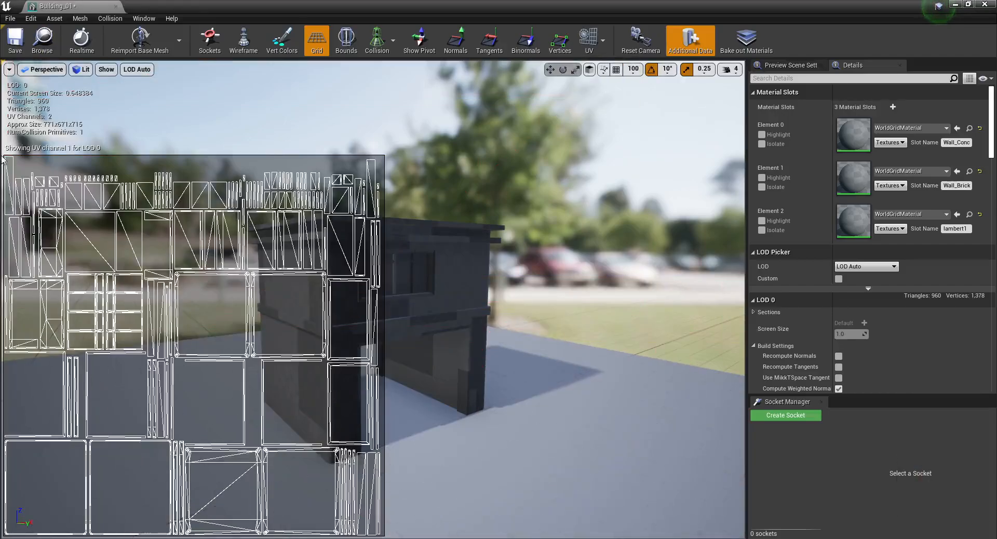
click(15, 40)
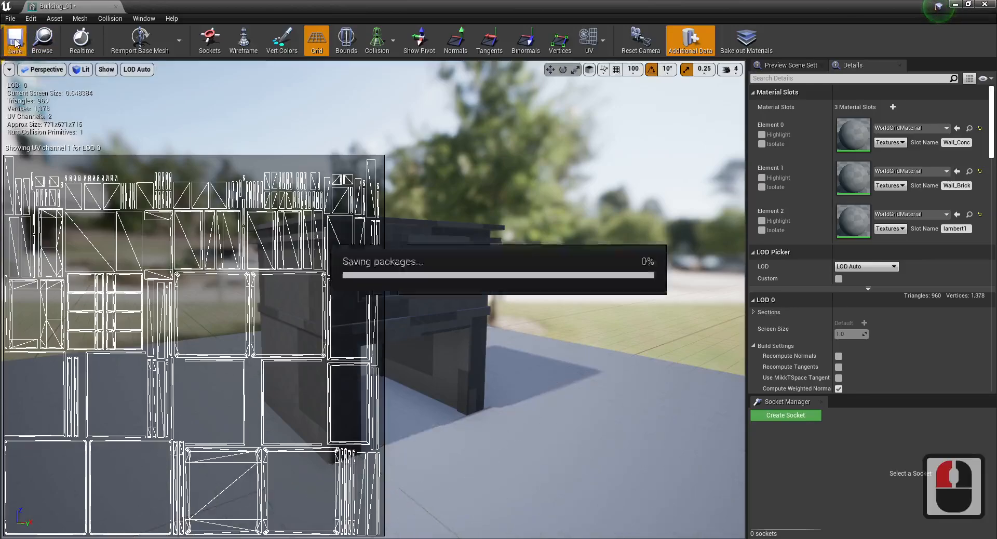
- Return to the level, build its lighting, and close the message log
right_drag(424, 207, 387, 200)
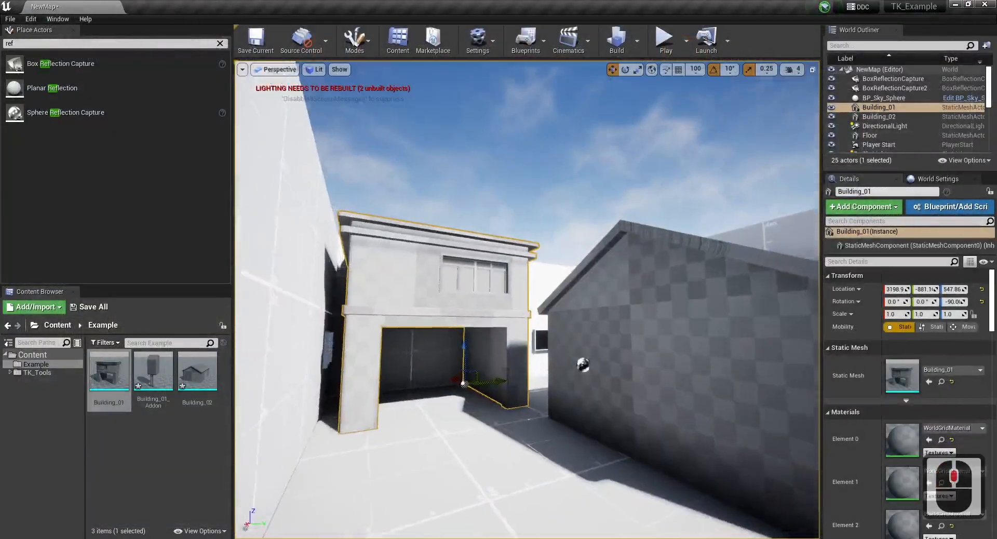
key(w)
key(d)
key(s)
key(Escape)
key(ctrl+s)
click(616, 40)
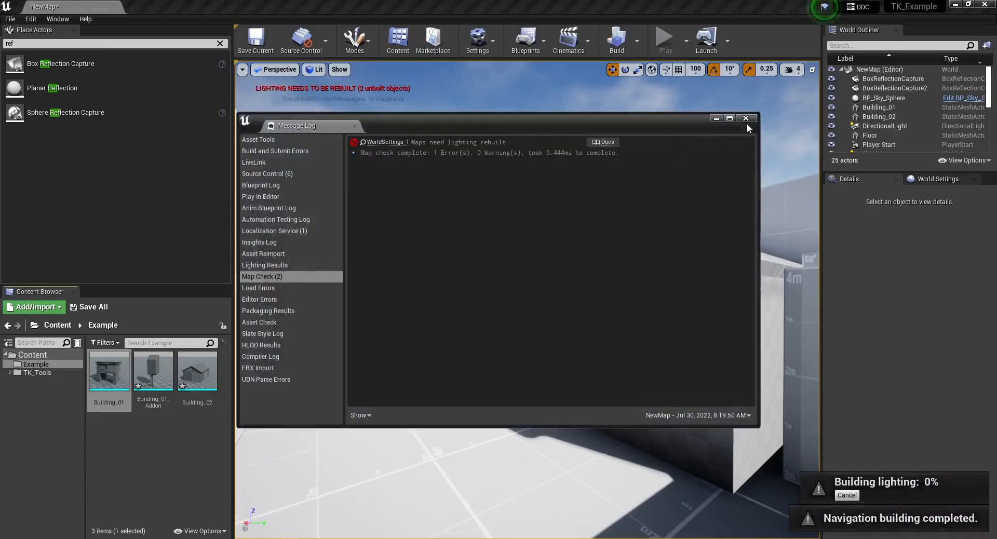
click(747, 118)
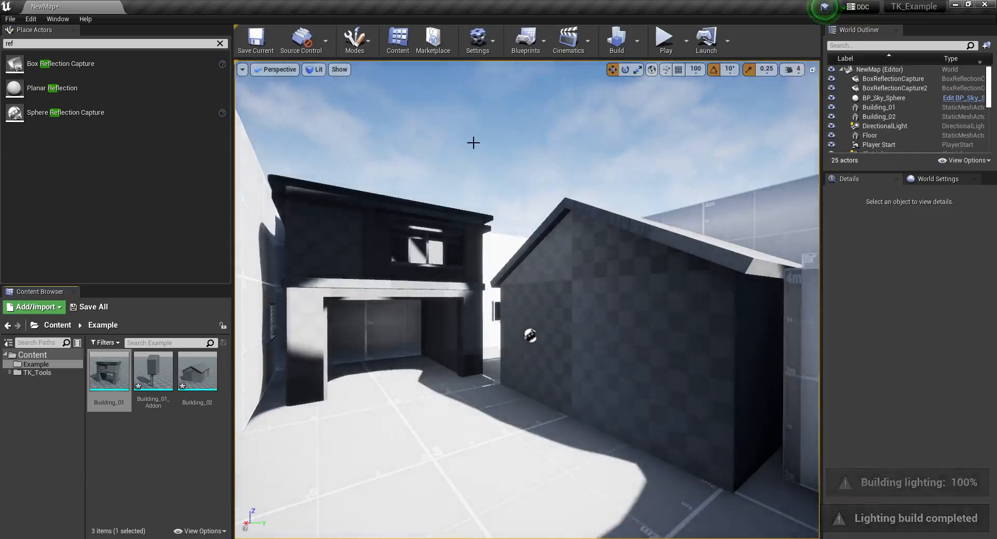
- Examine the baked lighting and shadows on both buildings from several positions in the level
key(s)
right_drag(401, 124, 471, 165)
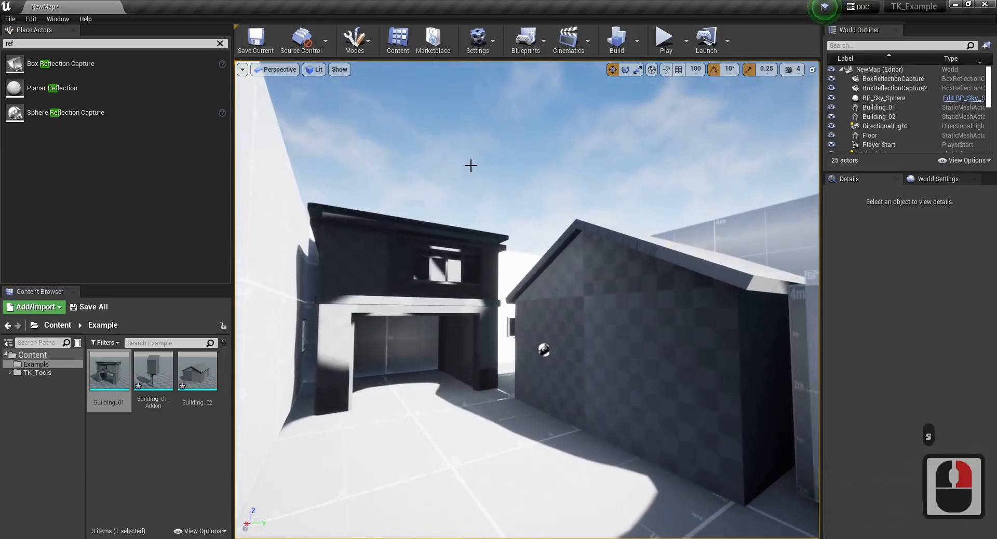
right_drag(384, 129, 516, 128)
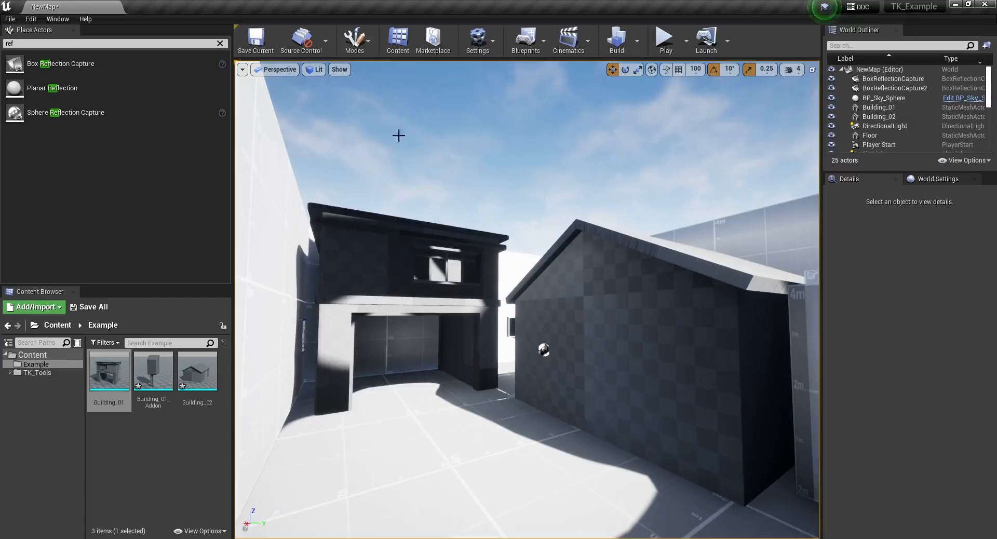
key(w)
right_drag(446, 197, 384, 205)
key(d)
key(a)
key(w)
key(a)
key(w)
key(d)
key(s)
key(d)
key(d)
key(s)
key(w)
key(w)
key(d)
key(d)
key(w)
right_drag(524, 265, 598, 253)
key(a)
key(s)
key(a)
key(s)
key(d)
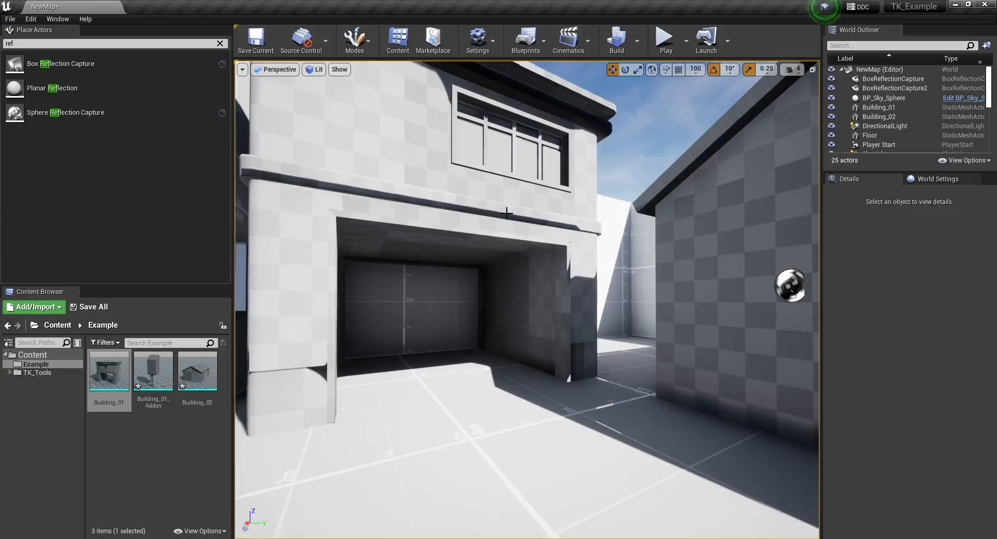
key(a)
mouse_move(507, 213)
right_down()
mouse_move(491, 192)
mouse_move(491, 211)
right_up()
key(w)
key(a)
key(s)
key(d)
right_drag(461, 422, 469, 416)
key(s)
right_drag(362, 398, 391, 383)
key(d)
key(s)
- Switch the level view to the Lightmap Density optimization view mode
click(313, 70)
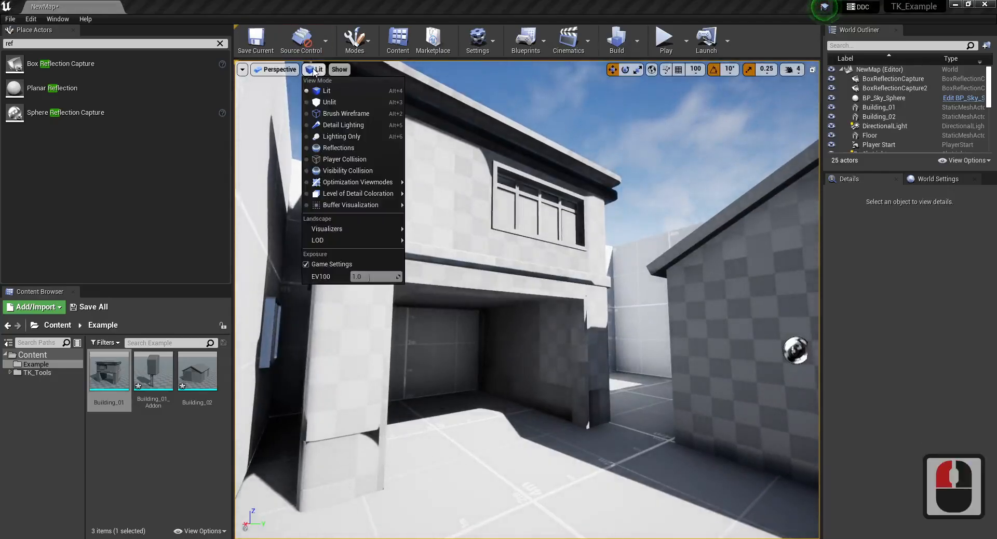
mouse_move(348, 205)
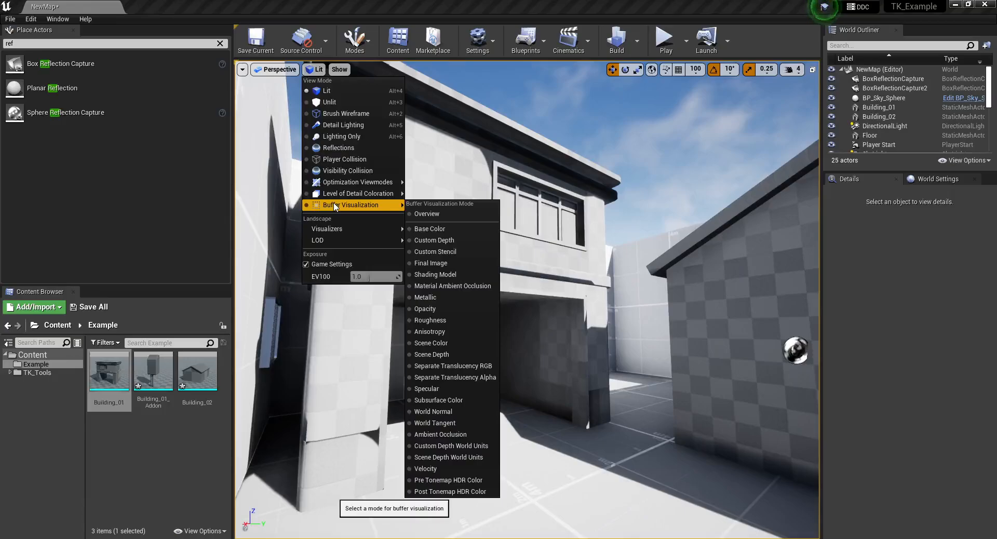
mouse_move(350, 186)
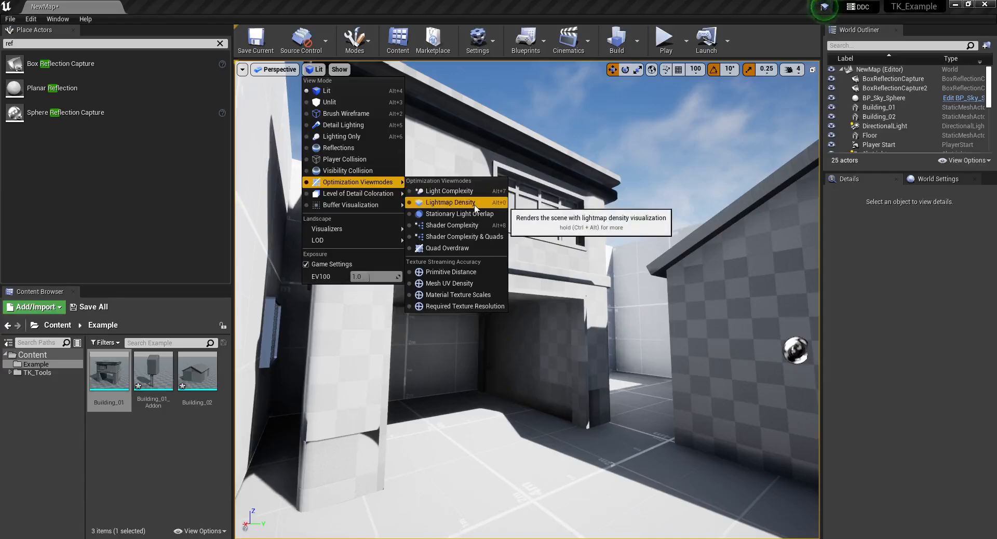
click(444, 202)
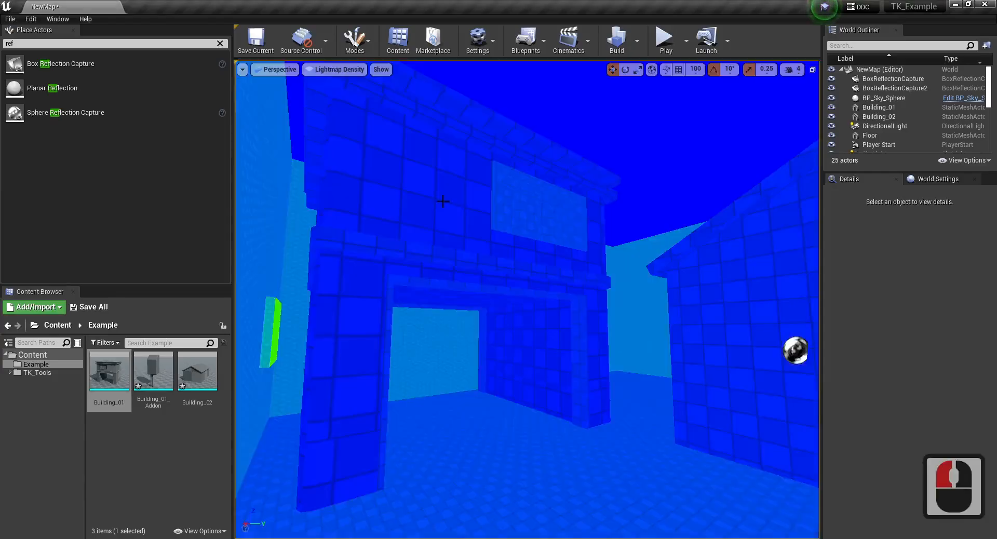
- Examine the lightmap density checker on Building_01, comparing the window area with the surrounding walls and trims
right_drag(442, 201, 445, 308)
key(d)
key(a)
key(d)
key(w)
right_drag(493, 208, 498, 169)
key(d)
key(w)
key(a)
key(d)
key(s)
key(a)
key(a)
key(w)
key(a)
key(a)
key(d)
key(s)
key(w)
right_drag(460, 359, 461, 360)
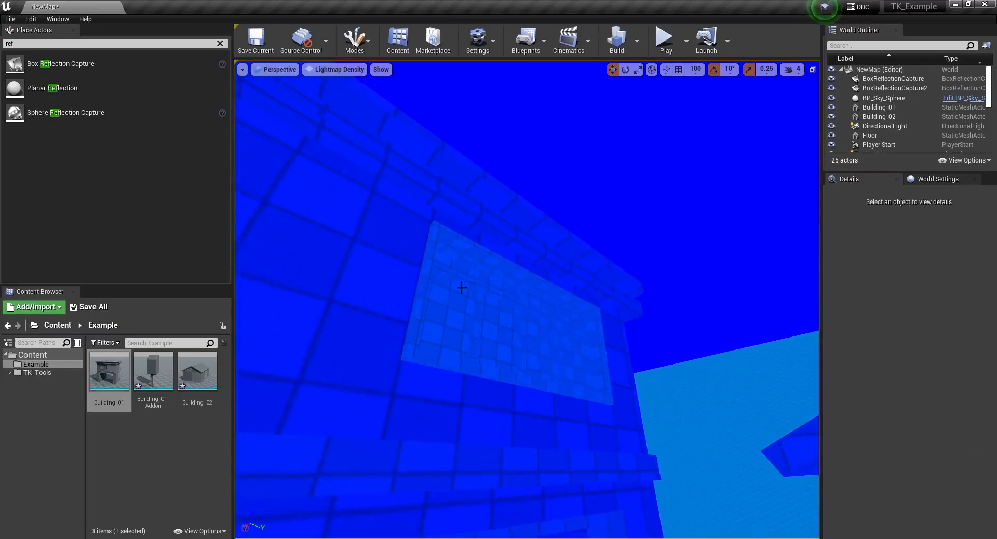
key(d)
key(w)
right_drag(497, 353, 471, 361)
key(a)
key(w)
key(s)
key(w)
key(a)
key(s)
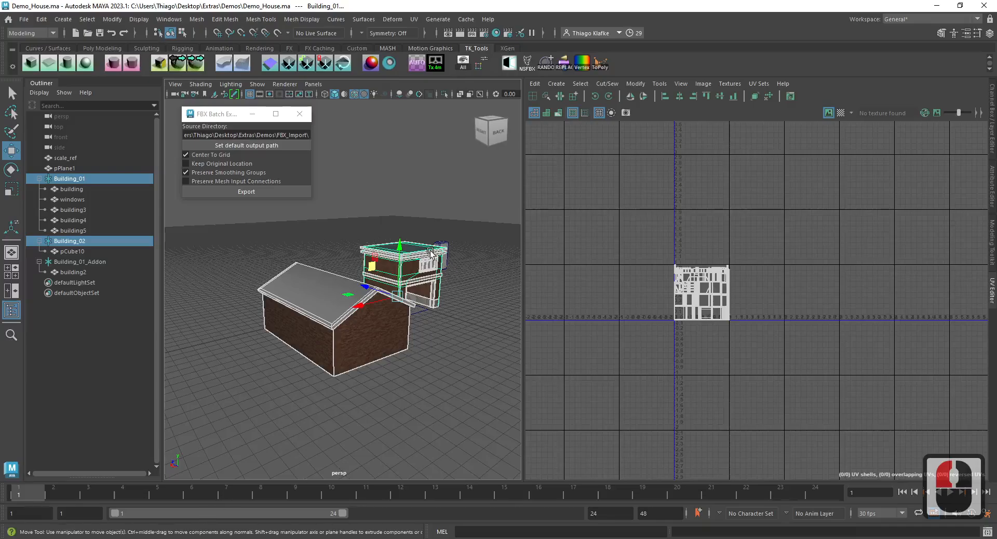
- Switch to Maya, reproject all five Building_01 meshes' faces with Auto UV, and unify their texel density
click(427, 265)
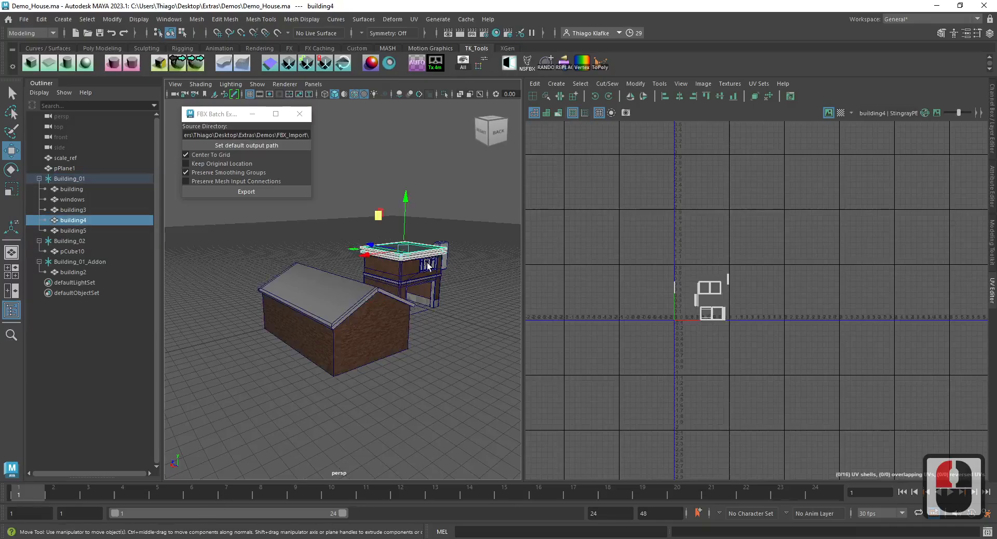
click(71, 189)
shift+click(83, 230)
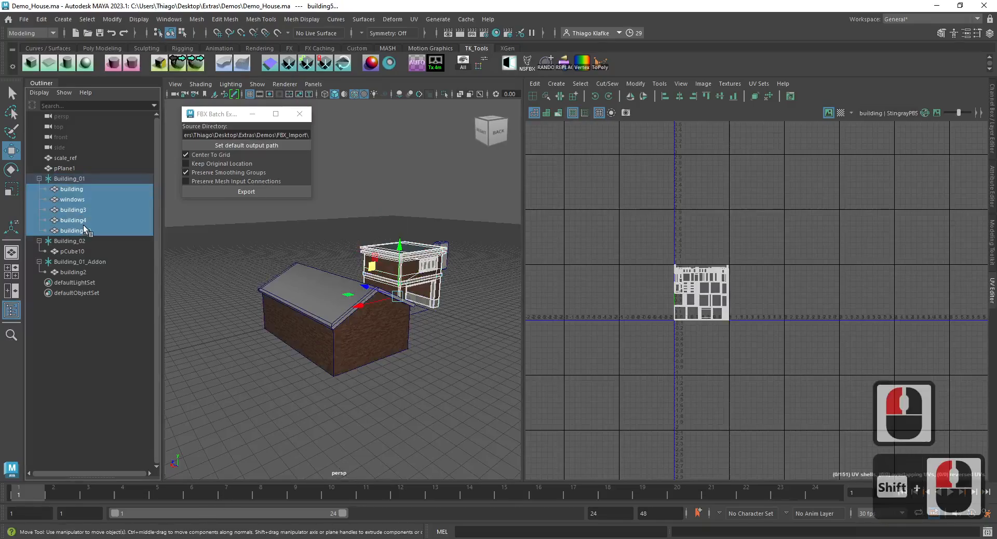
key(ctrl+3)
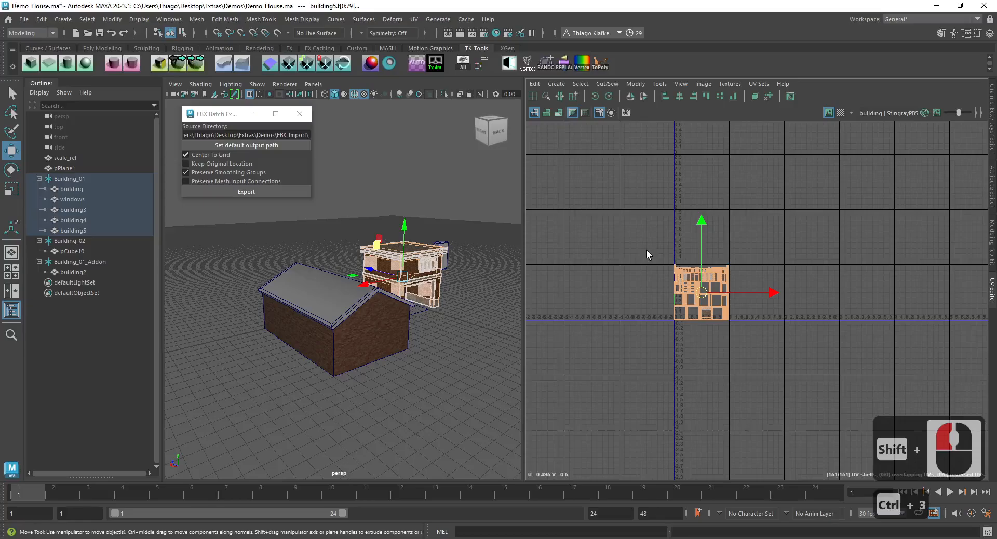
click(417, 64)
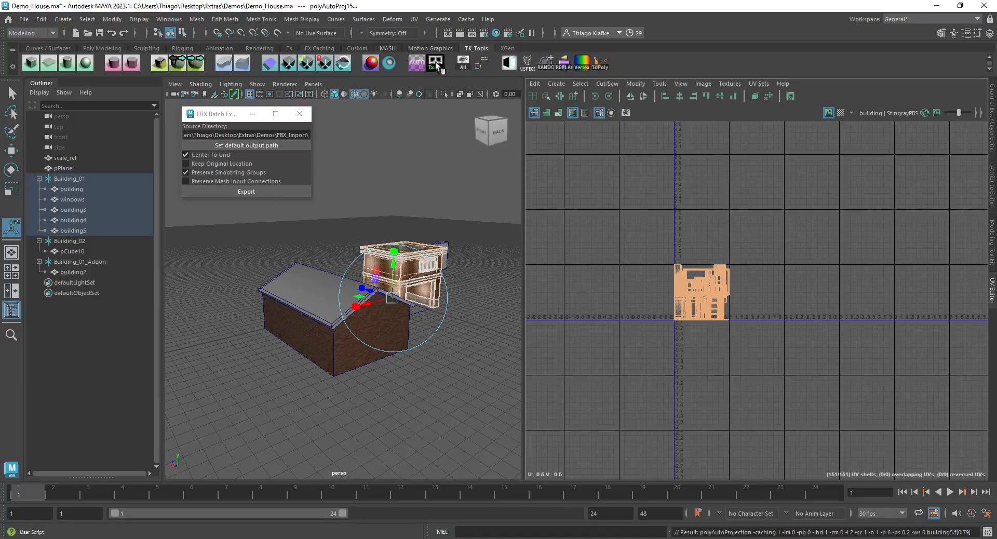
click(437, 67)
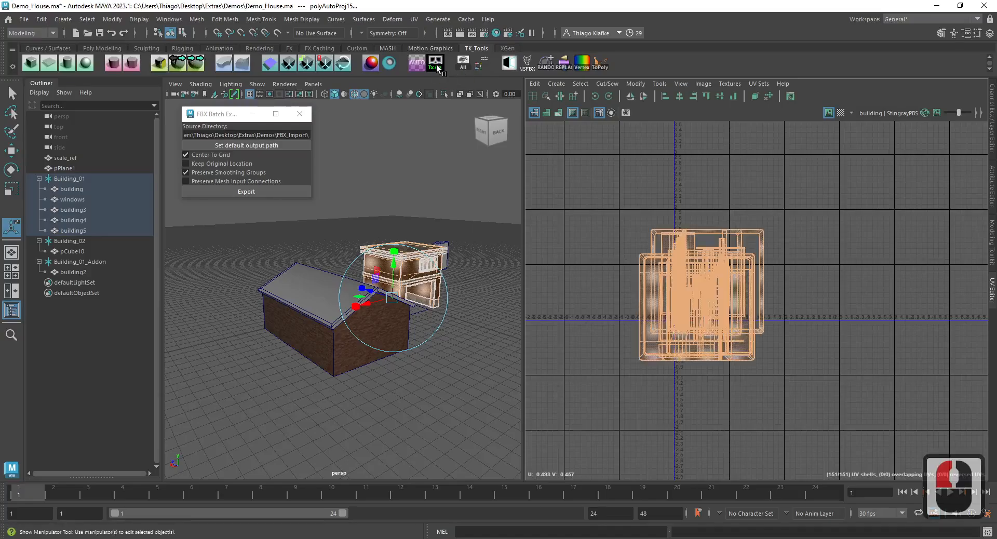
- Reapply the uniform texel density to Building_01 and pack all its UV shells into the 0–1 tile
scroll(405, 257, up, 6)
alt+middle_drag(432, 223, 257, 268)
click(345, 278)
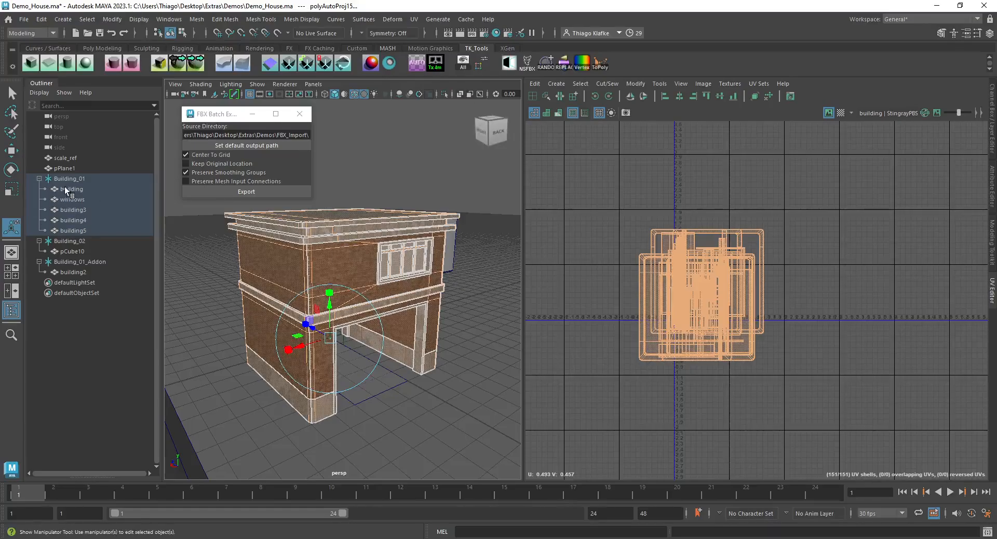
click(440, 64)
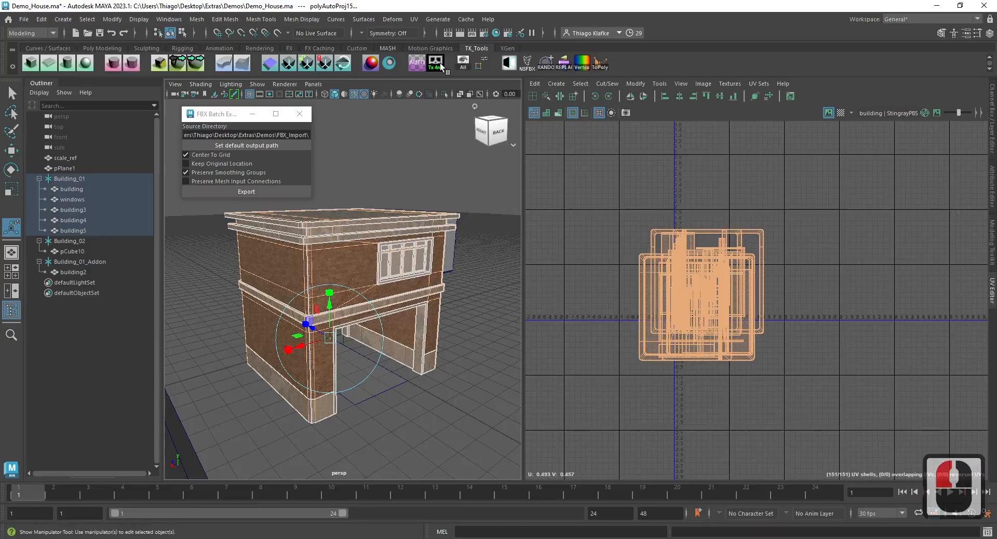
shift+right_drag(660, 201, 584, 229)
scroll(694, 255, up, 8)
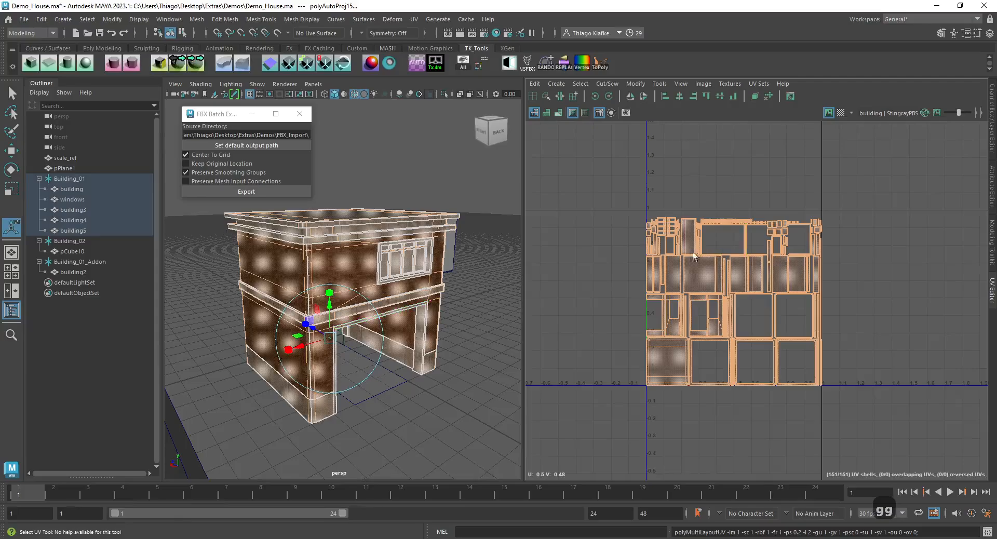
- Return the Building_01 meshes to object selection mode and save the Demo_House scene
key(4)
key(4)
key(F8)
key(w)
key(ctrl+s)
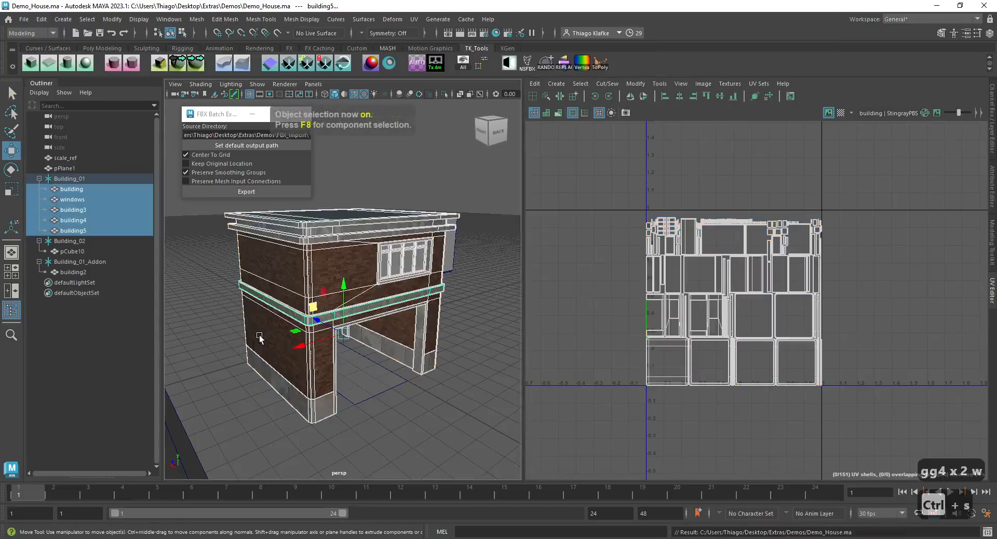
- Export the Building_01 group to the FBX_Import folder and undo the scene changes made by the export
key(Up)
click(245, 196)
key(ctrl+z)
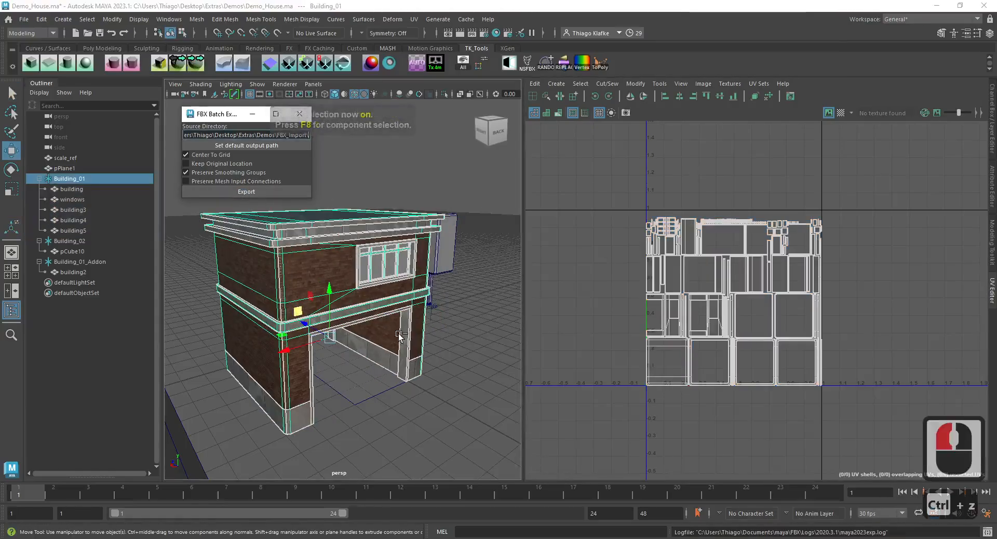
alt+middle_drag(459, 356, 455, 355)
key(ctrl+z)
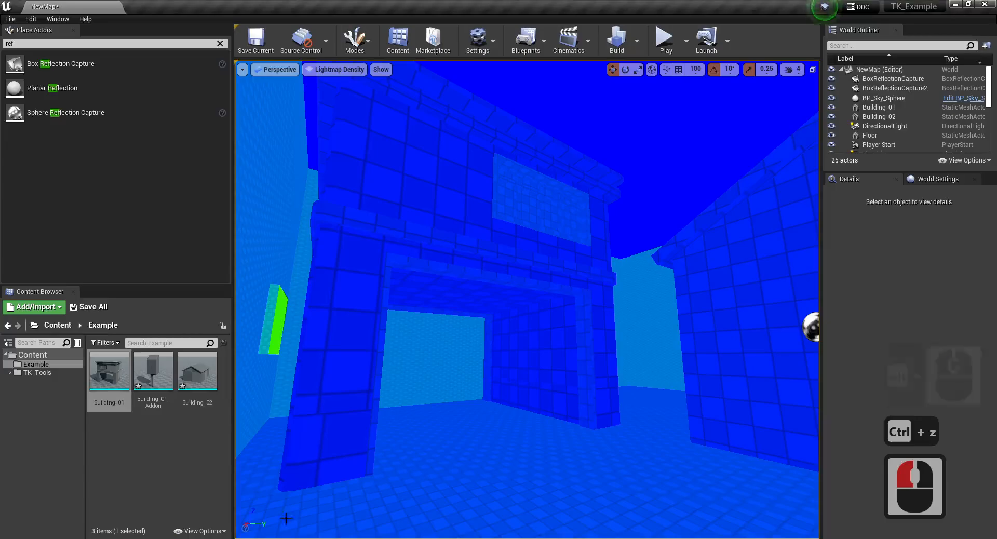
- Switch to Unreal Engine, reimport the Building_01 static mesh, and examine its lightmap density in the level
right_click(107, 370)
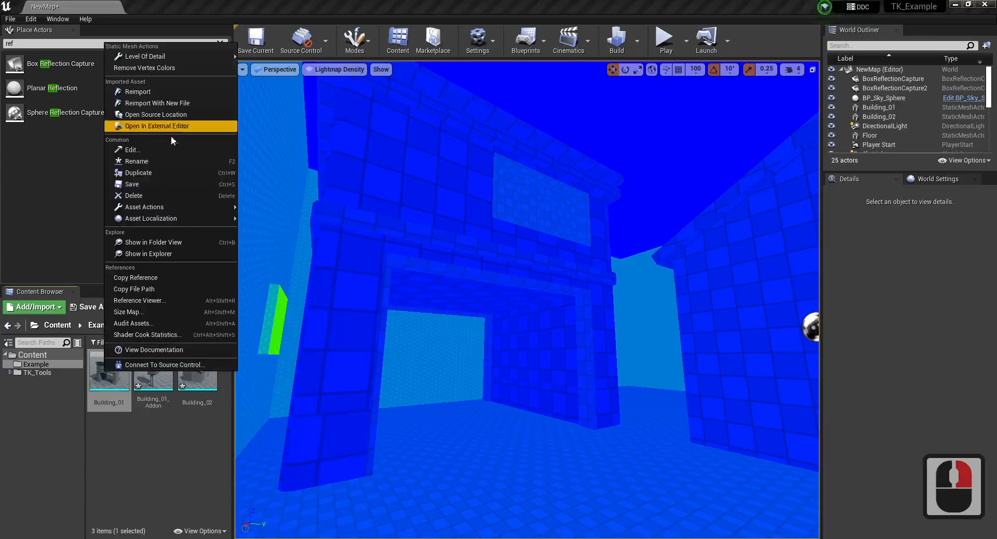
click(154, 92)
right_drag(384, 223, 508, 188)
key(d)
right_drag(525, 244, 545, 221)
key(a)
key(w)
key(a)
key(s)
key(a)
key(d)
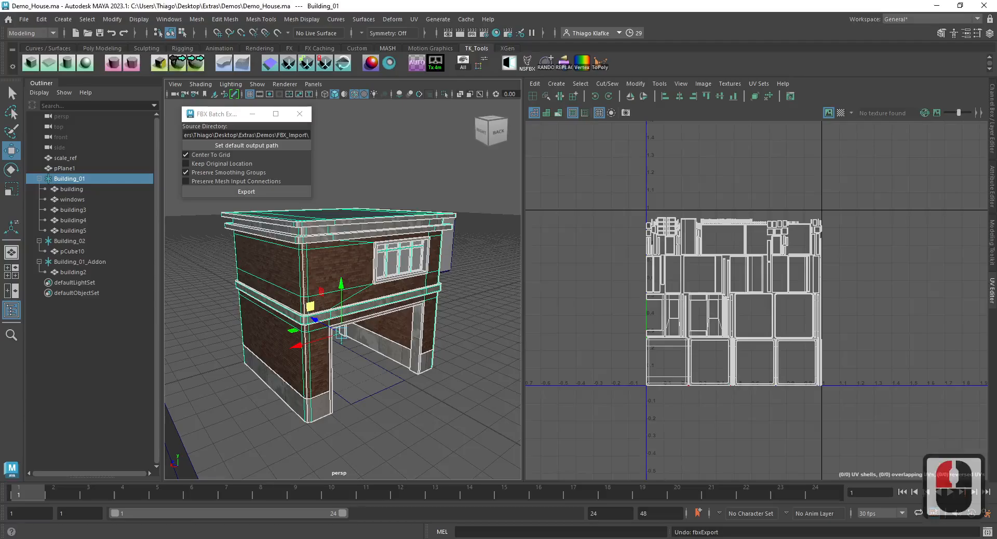
- Switch to Maya, select the main building mesh of Building_01, and isolate it in the perspective view
click(312, 286)
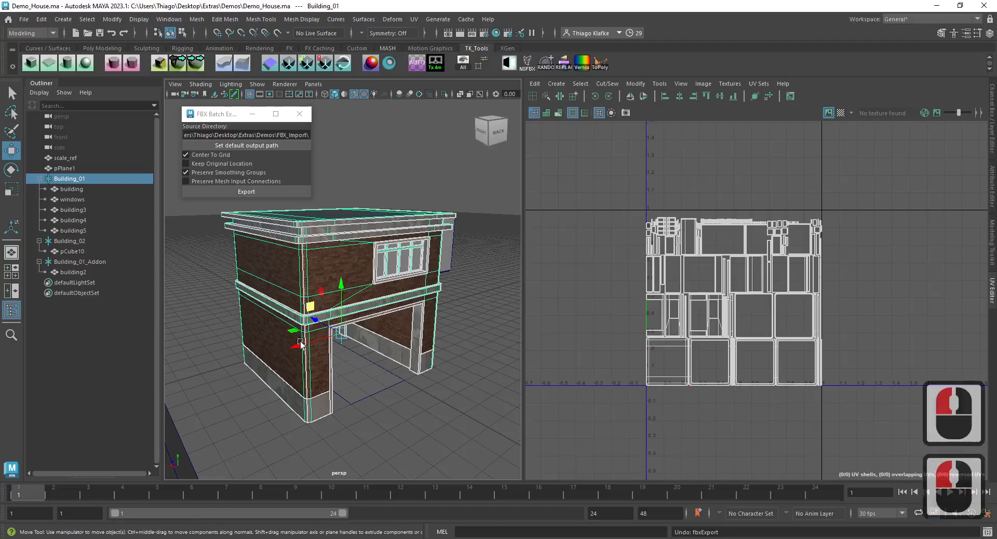
click(312, 286)
double_click(286, 284)
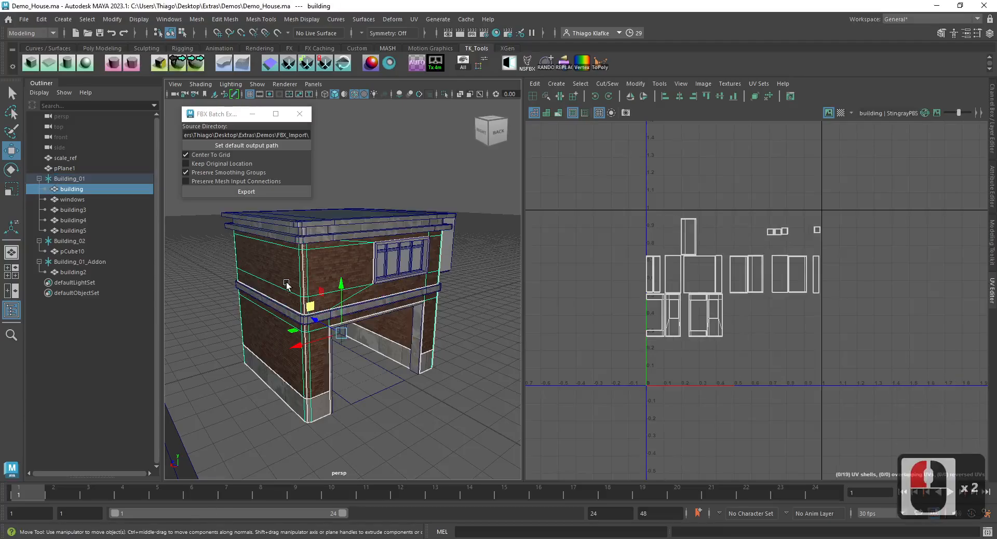
key(alt+q)
alt+drag(285, 283, 254, 294)
key(alt+q)
- Scale up all UV shells of the main building mesh and return it to object selection mode
key(alt+q)
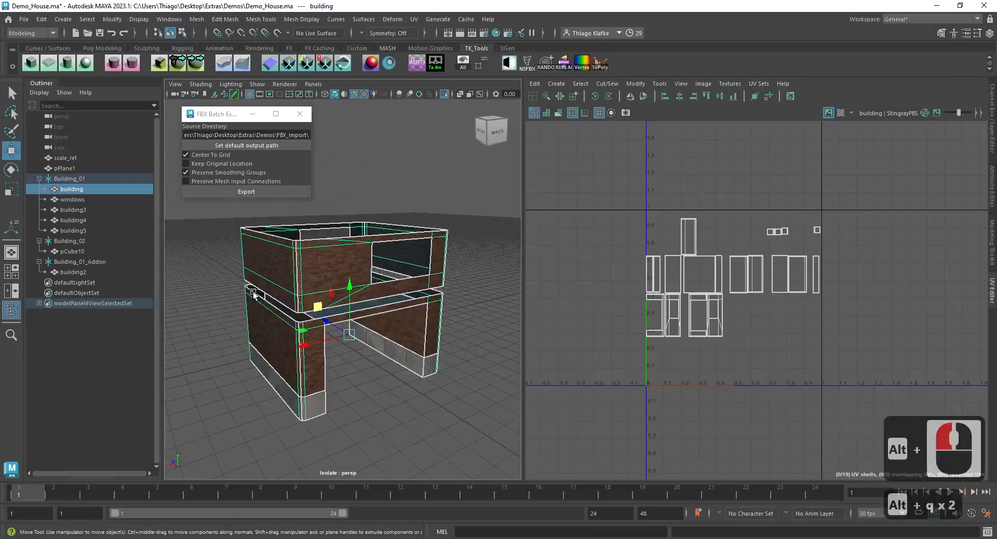
key(ctrl+3)
key(alt+q)
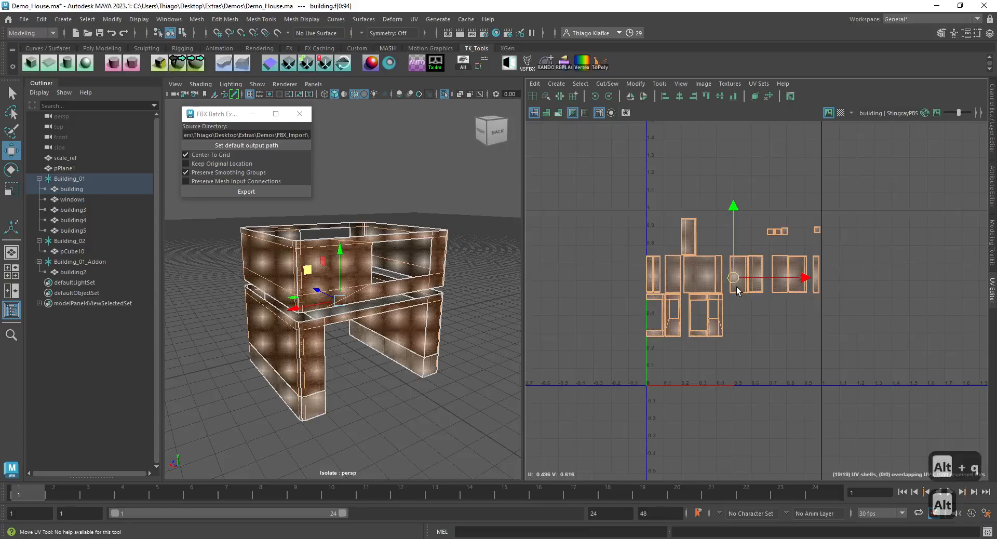
drag(738, 286, 788, 279)
key(F8)
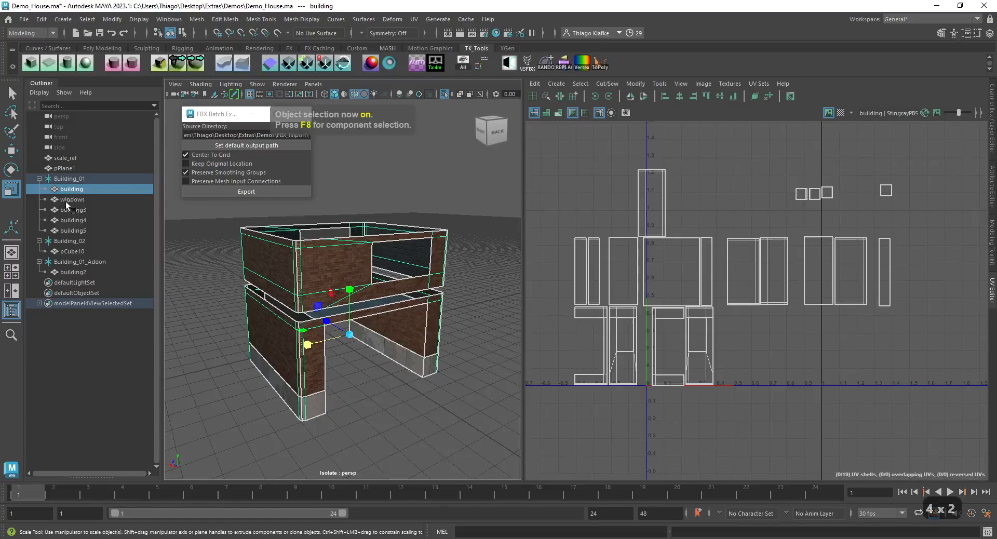
- Lay out the UVs of all five Building_01 meshes together and check a brick wall shell in the new layout
shift+click(73, 232)
shift+right_click(768, 174)
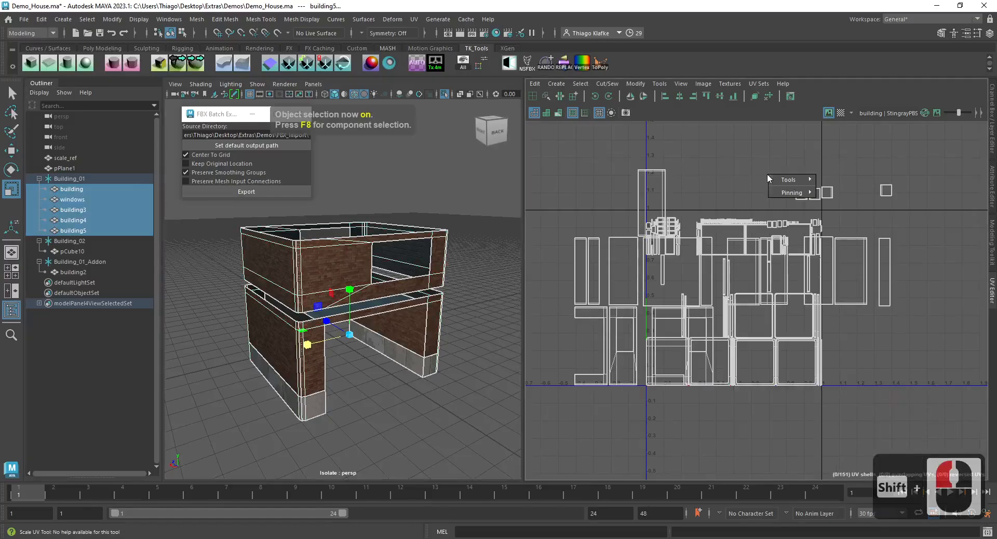
key(ctrl+3)
shift+right_click(708, 157)
shift+right_drag(708, 157, 623, 186)
scroll(718, 292, up, 2)
click(762, 314)
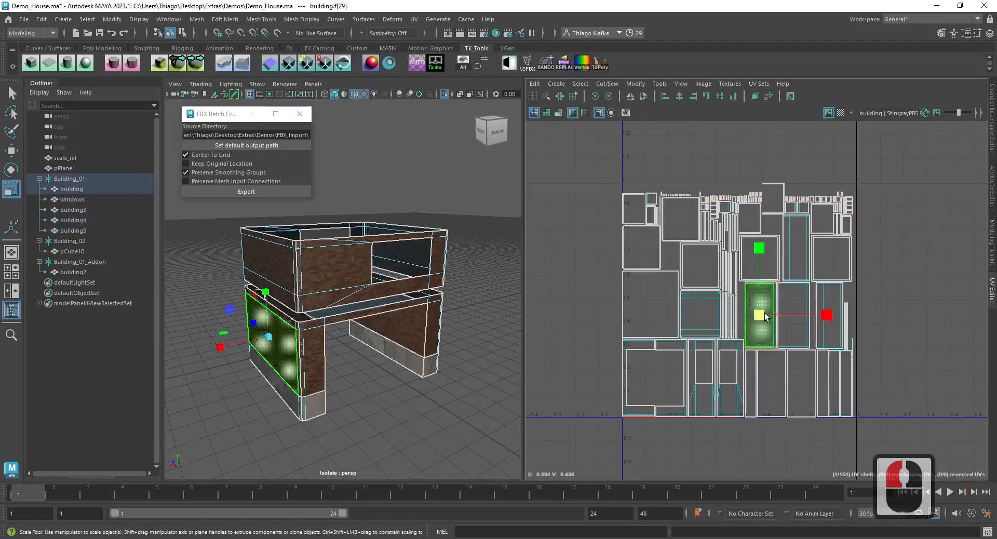
double_click(277, 261)
- Return the meshes to object mode, exit isolation with the Building_01 group selected, and save the scene
key(4)
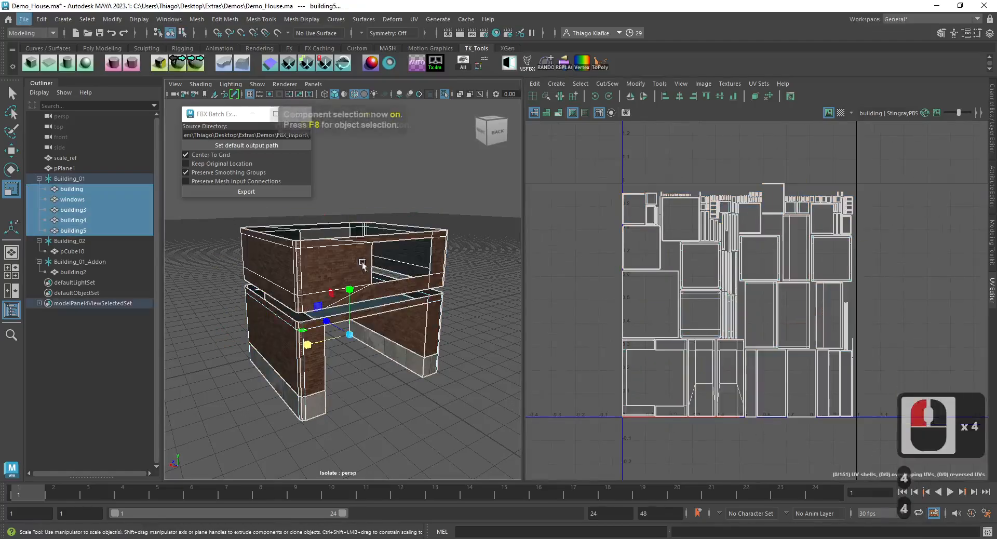
key(alt+q)
key(Up)
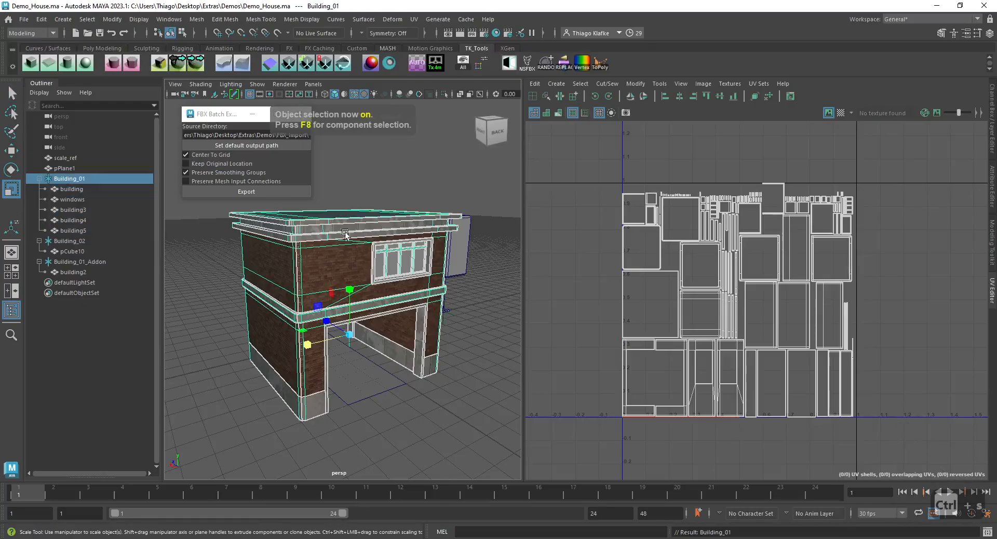
- Export the Building_01 group to the FBX_Import folder and undo the scene changes made by the export
click(246, 191)
key(ctrl+z)
alt+middle_drag(413, 341, 403, 337)
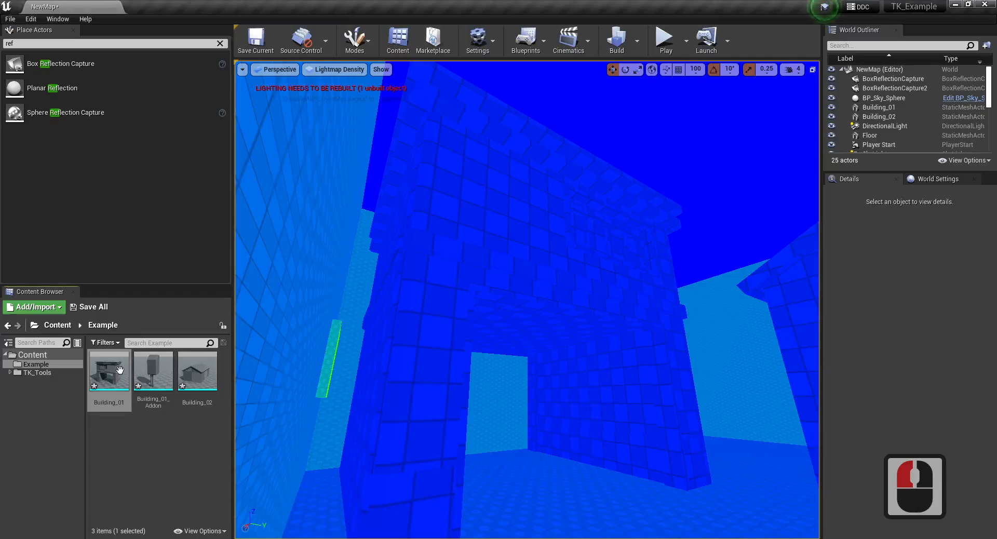
- Switch to Unreal Engine, reimport the Building_01 static mesh, and examine its updated lightmap density in the level
right_click(119, 370)
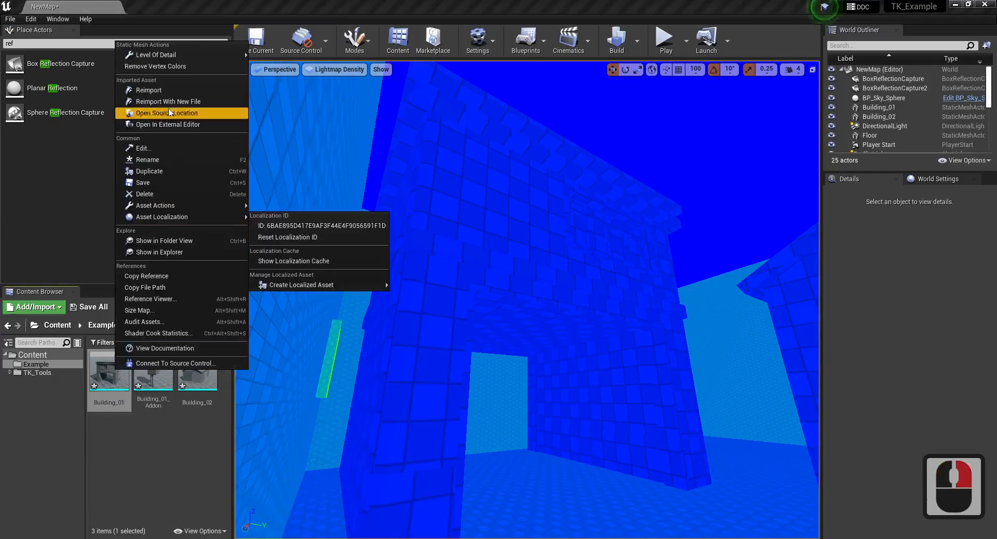
click(168, 91)
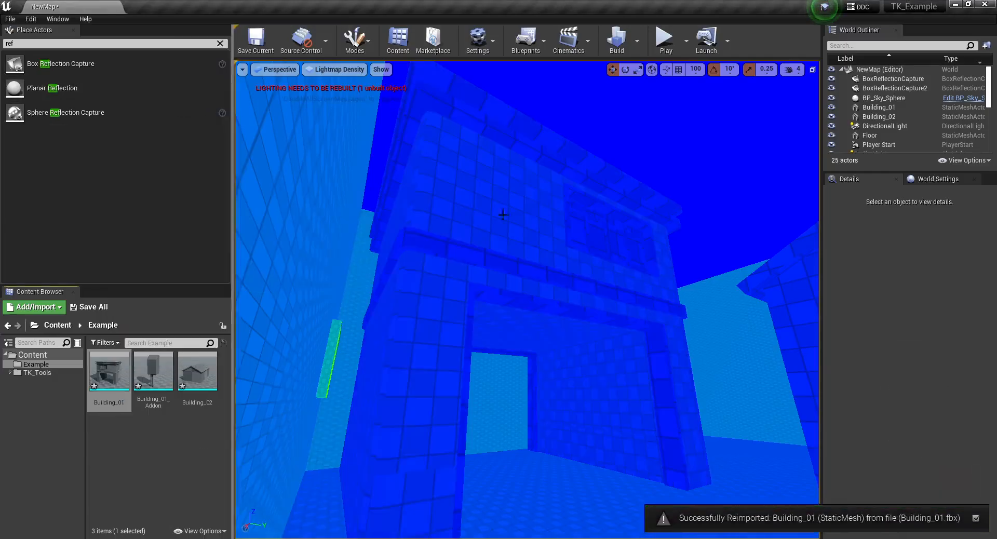
key(d)
mouse_move(515, 213)
right_down()
mouse_move(501, 214)
mouse_move(515, 212)
right_up()
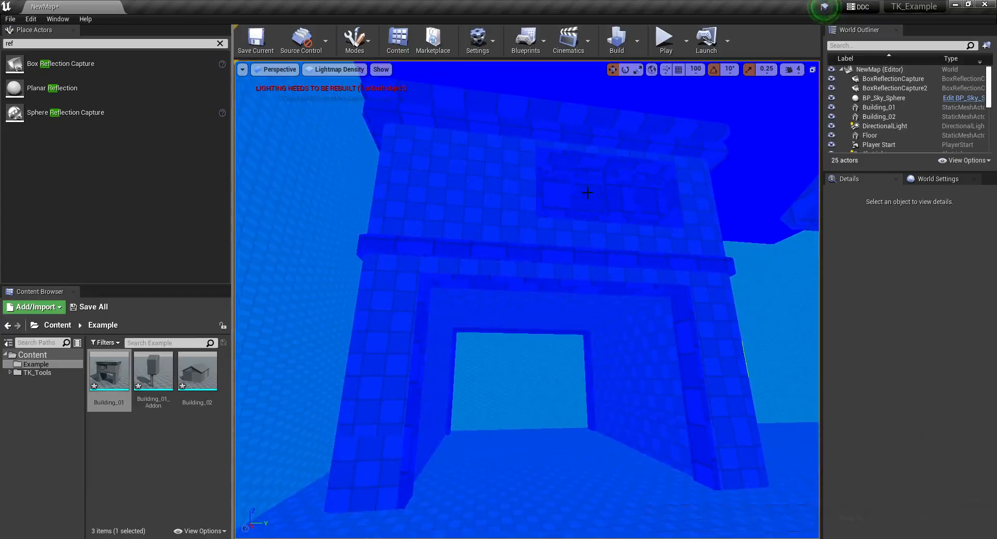
- Set the viewport to the Lit view mode and select the Building_01 actor in the level
click(278, 69)
click(339, 69)
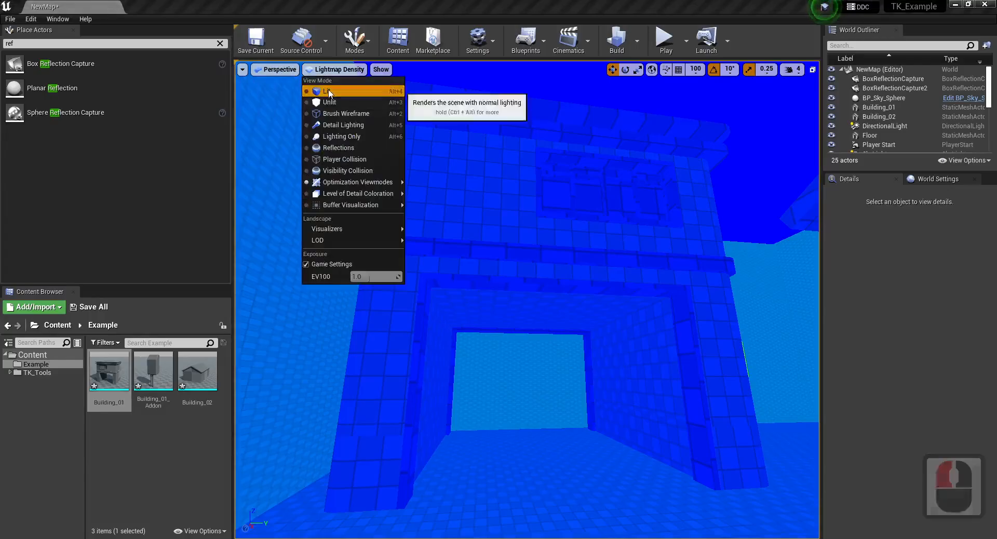
click(329, 92)
click(502, 234)
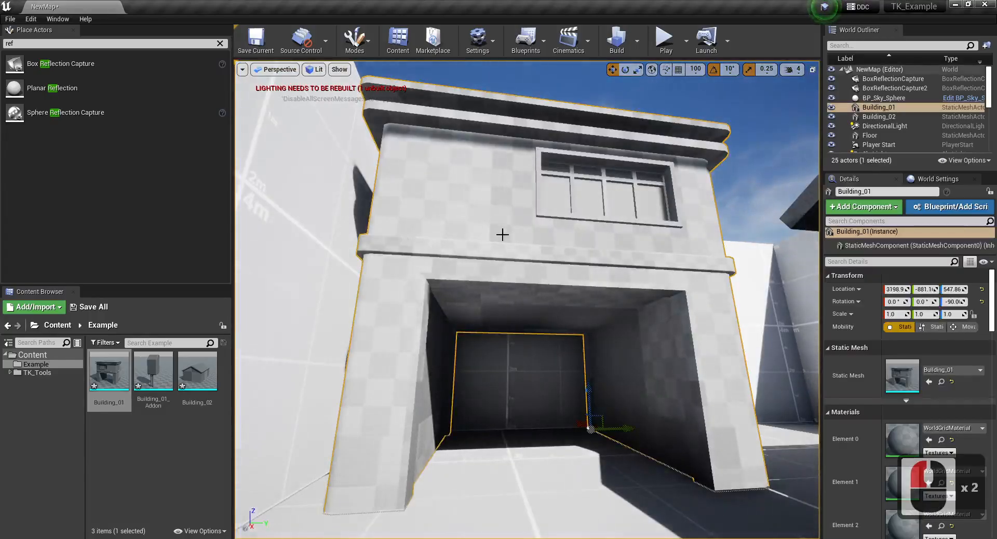
- Open the Building_01 static mesh, set its Light Map Resolution to 128, and save it
double_click(109, 368)
scroll(867, 267, down, 6)
scroll(867, 267, down, 8)
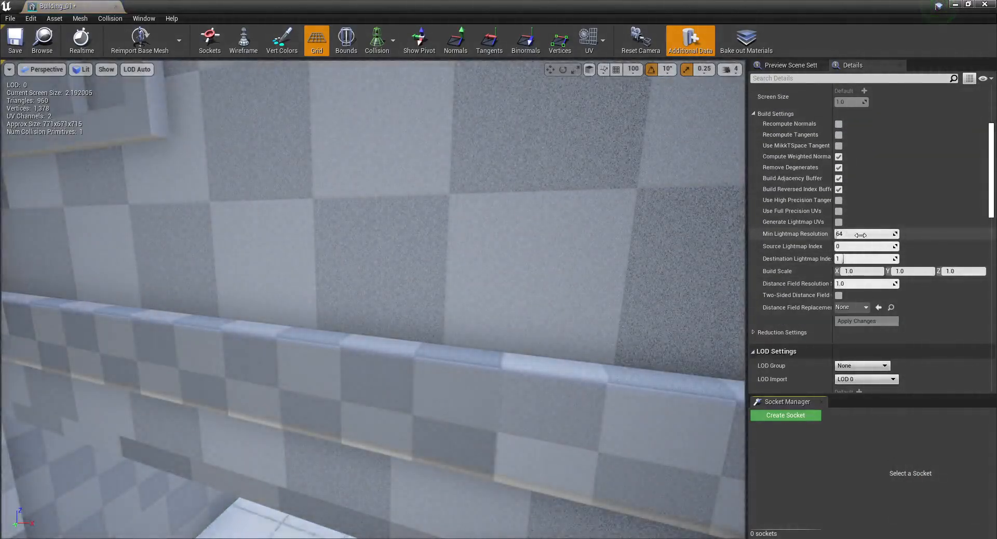
scroll(861, 235, down, 12)
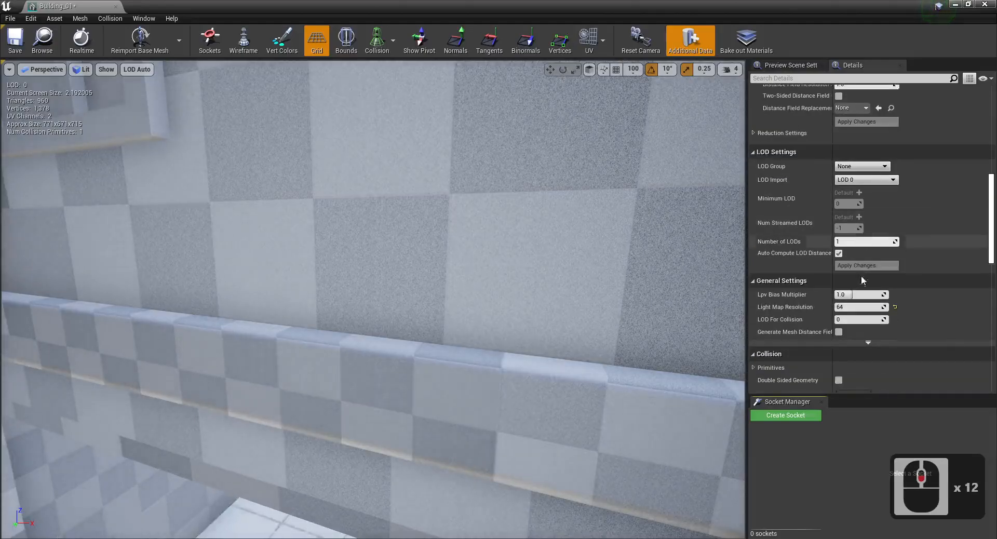
click(854, 307)
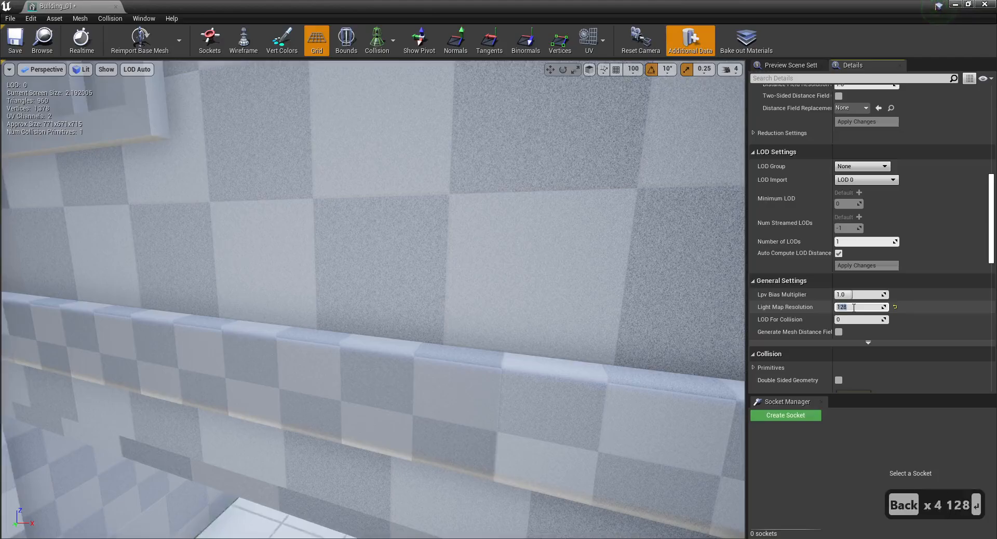
click(42, 41)
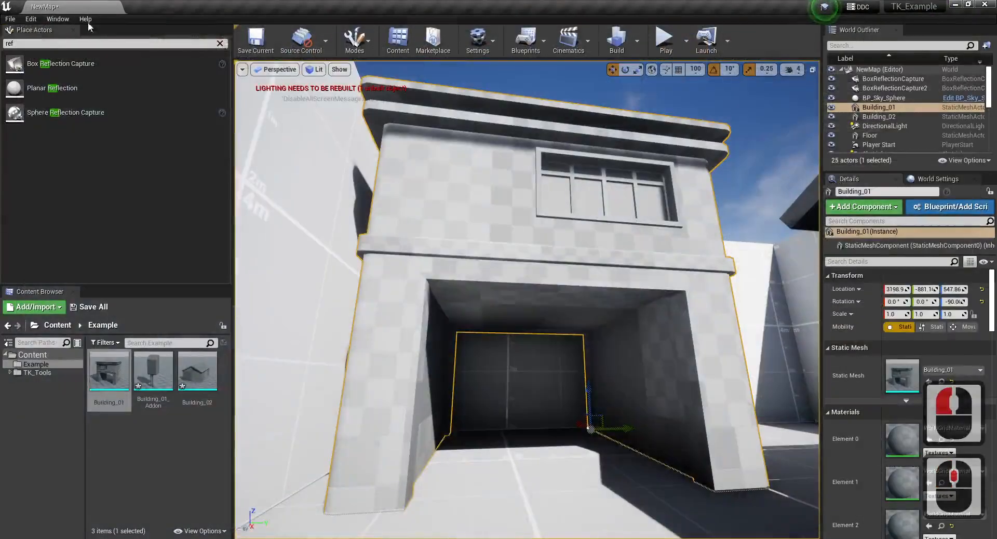
- Open the Building_02 static mesh, set its Light Map Resolution to 128, save it, and close its editor
double_click(197, 370)
scroll(901, 314, down, 16)
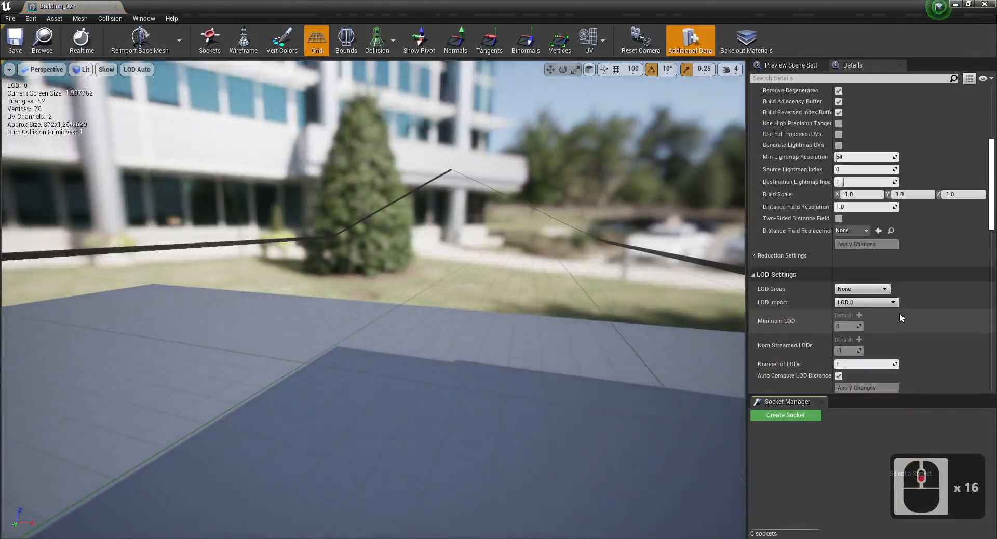
scroll(899, 313, down, 7)
click(861, 313)
text(12)
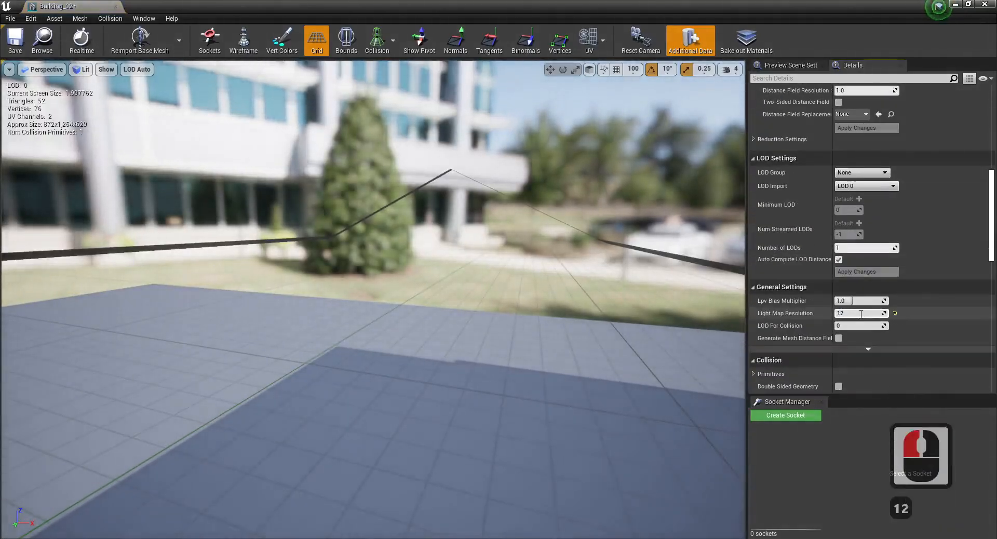
text(8)
key(Return)
click(16, 40)
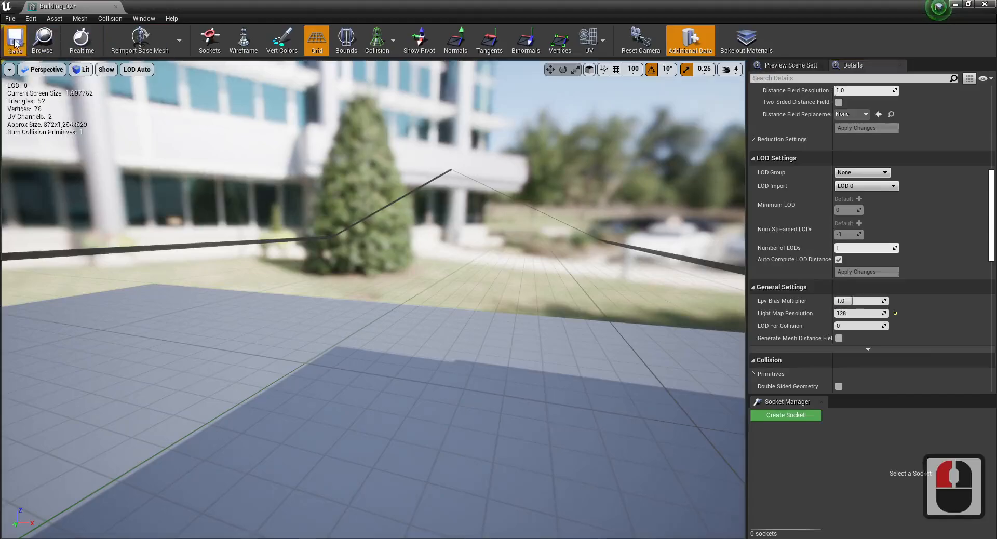
middle_click(74, 6)
- Save the level, build its lighting, and close the Message Log
key(d)
key(s)
mouse_move(458, 192)
right_down()
mouse_move(501, 221)
mouse_move(498, 210)
mouse_move(507, 231)
mouse_move(514, 187)
mouse_move(462, 183)
right_up()
key(Escape)
key(s)
key(ctrl+s)
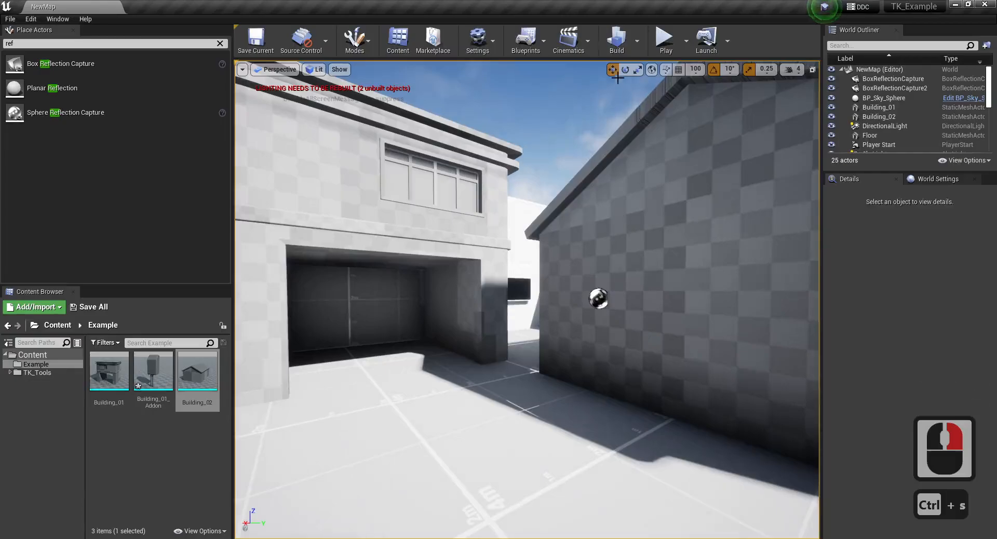
click(617, 42)
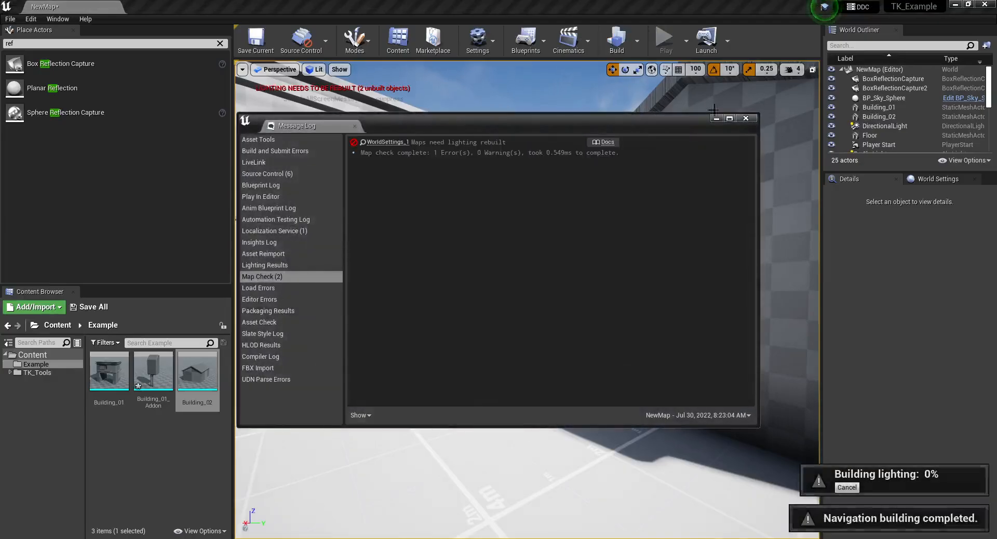
click(746, 119)
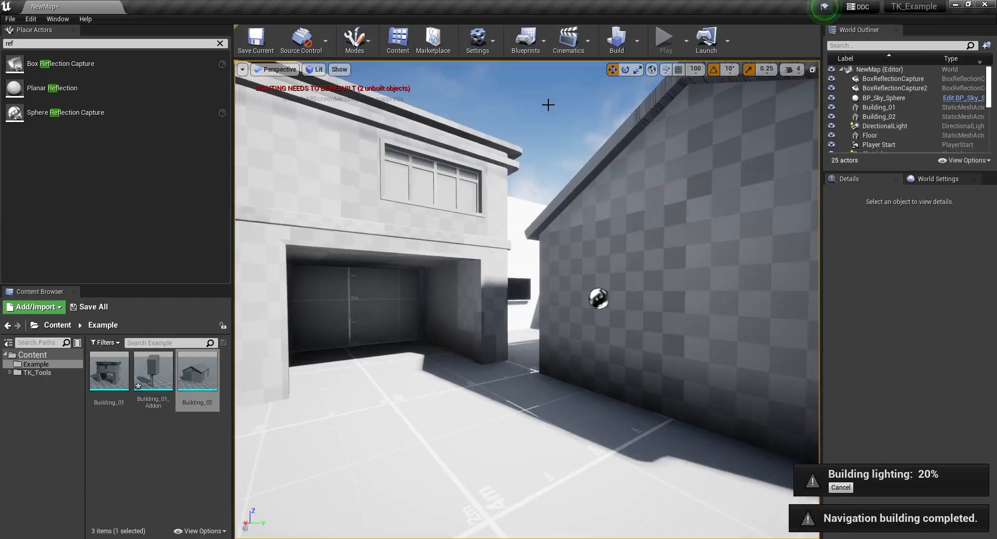
right_drag(548, 105, 532, 100)
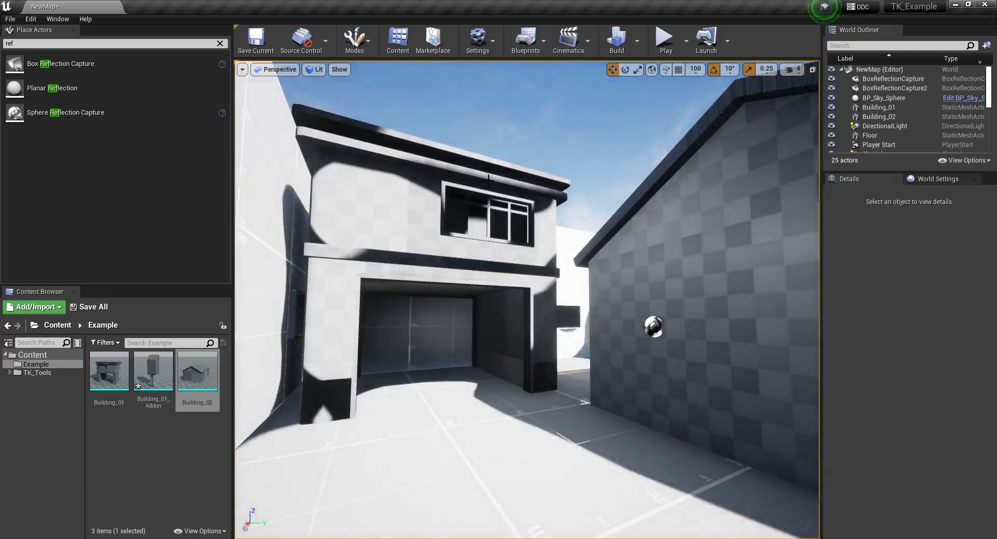
- Examine the baked shadows on Building_01 from several viewpoints around its facade and garage opening
right_drag(489, 178, 472, 180)
key(d)
key(w)
key(d)
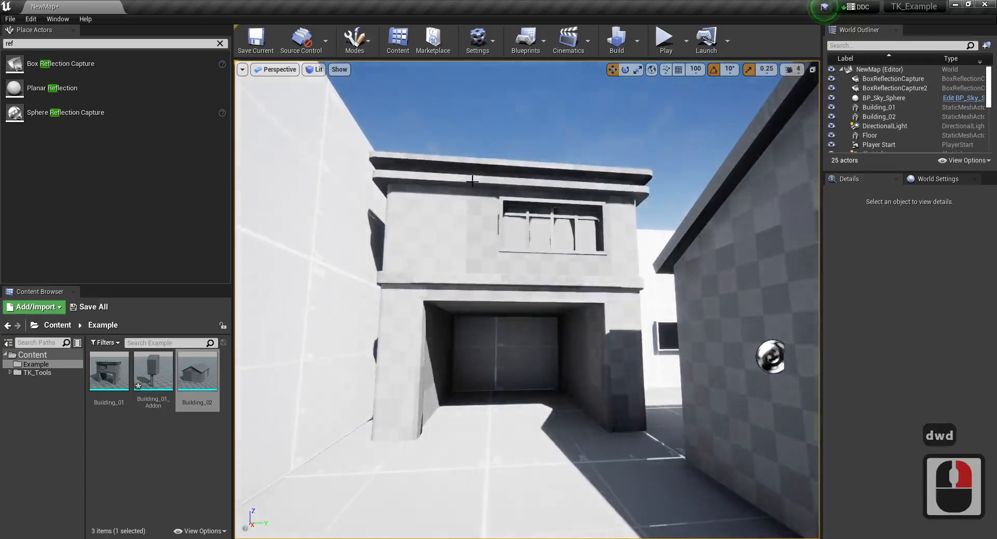
key(d)
key(w)
right_drag(552, 203, 467, 231)
key(d)
key(w)
key(d)
key(w)
key(a)
key(a)
key(a)
key(s)
key(a)
key(d)
key(s)
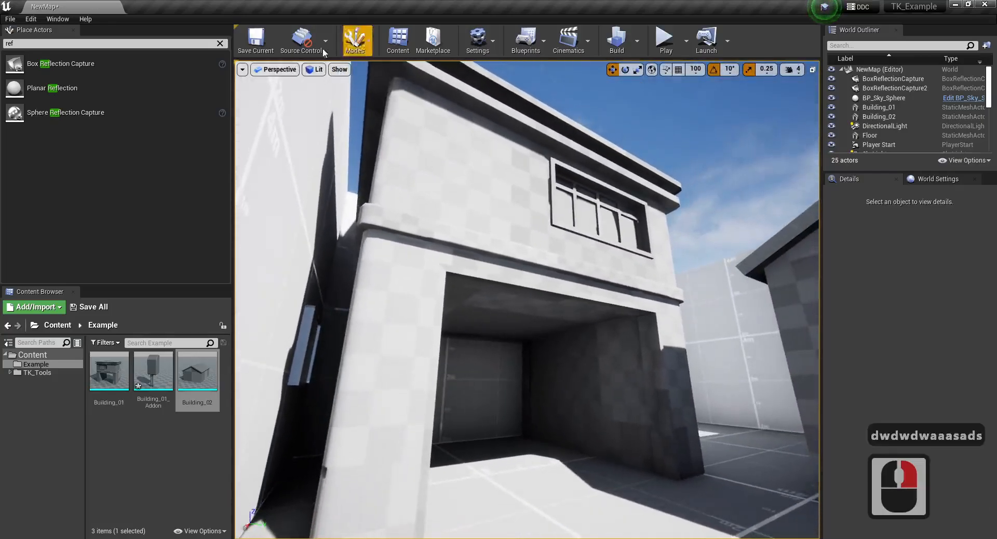
- Show the Lightmap Density view and examine the checker density on the buildings
click(314, 71)
mouse_move(352, 183)
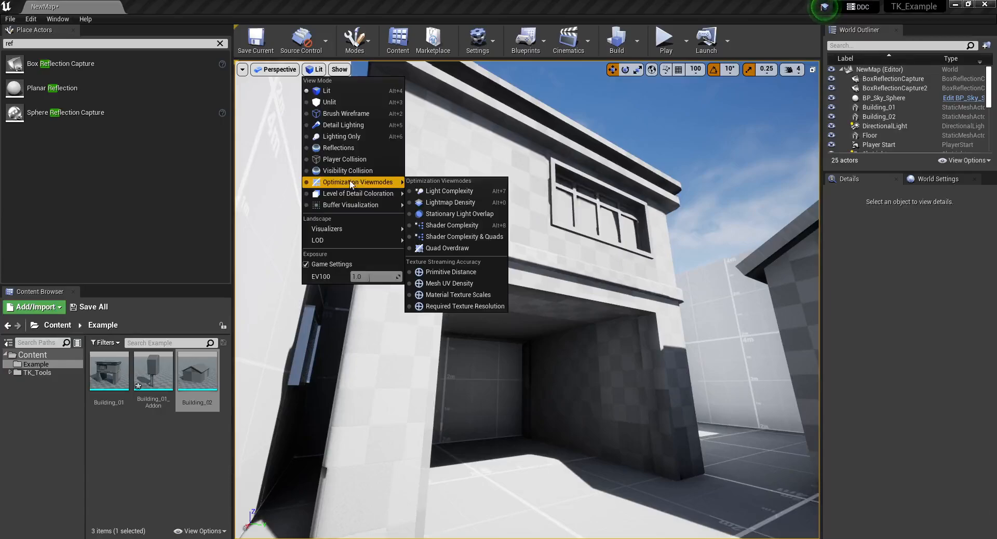
click(368, 184)
click(443, 206)
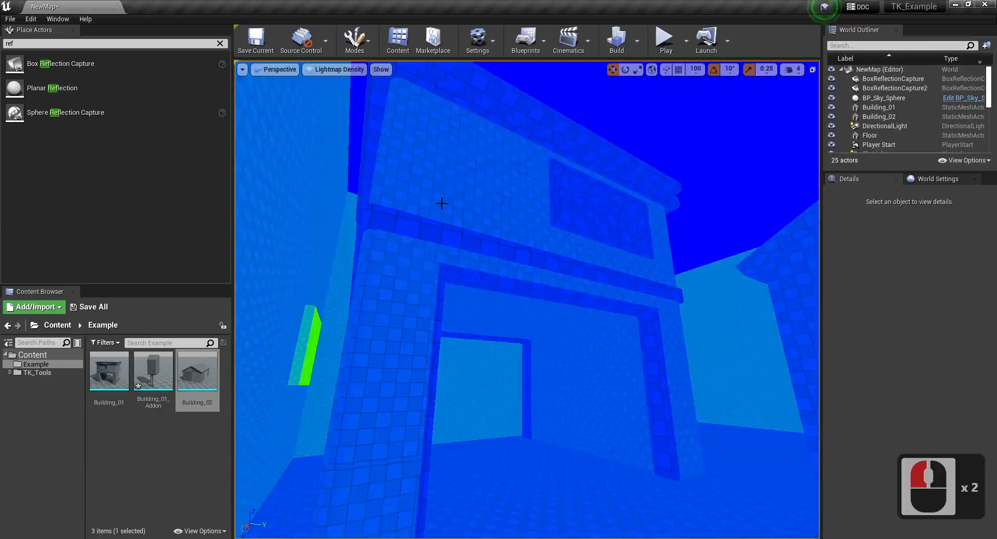
key(d)
scroll(467, 259, down, 2)
right_drag(493, 260, 613, 221)
scroll(463, 257, down, 3)
key(w)
key(w)
key(s)
key(a)
key(w)
key(s)
scroll(535, 184, up, 2)
key(d)
- Return to the Lit view mode and inspect the baked lighting on both buildings from around the courtyard
key(w)
right_drag(303, 81, 397, 109)
click(322, 72)
click(328, 91)
key(s)
key(d)
key(d)
key(w)
key(a)
right_drag(384, 326, 330, 328)
key(w)
key(a)
key(s)
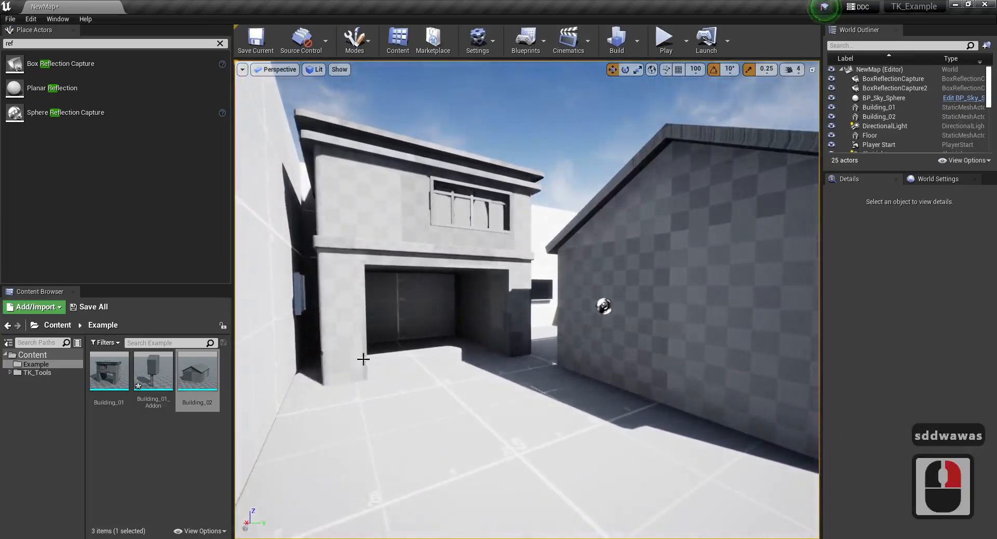
key(d)
key(s)
key(d)
key(w)
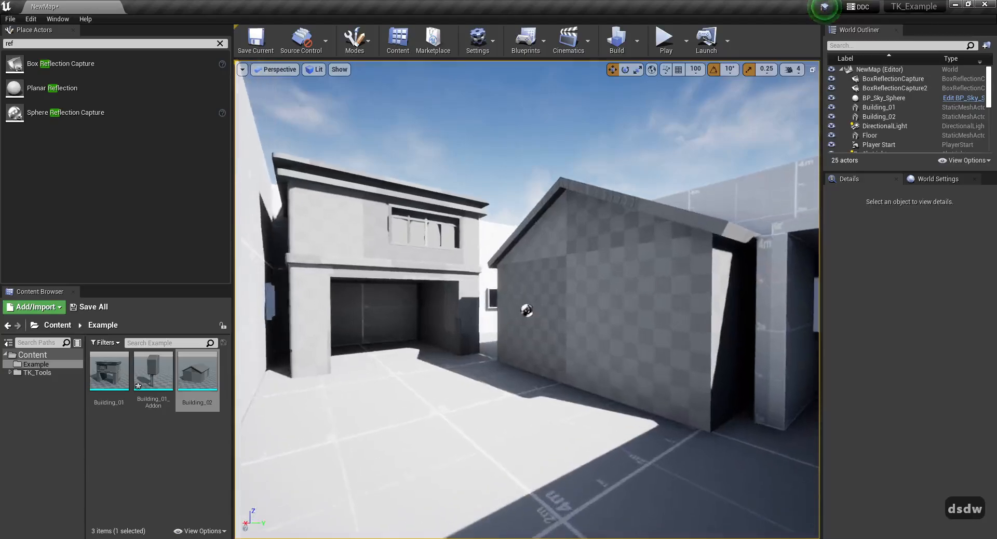
key(a)
key(w)
right_drag(786, 348, 786, 348)
key(a)
key(w)
right_drag(546, 359, 547, 359)
key(d)
key(d)
key(s)
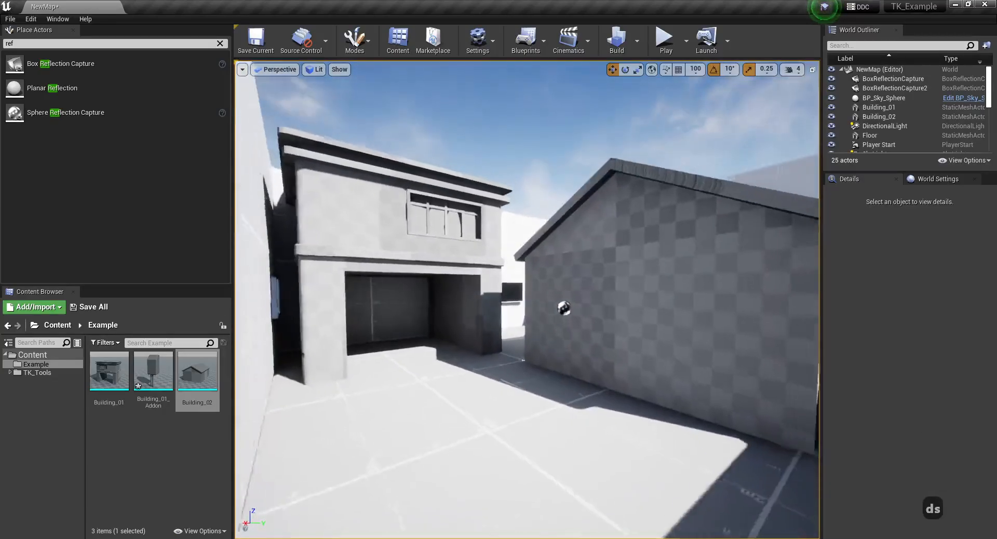